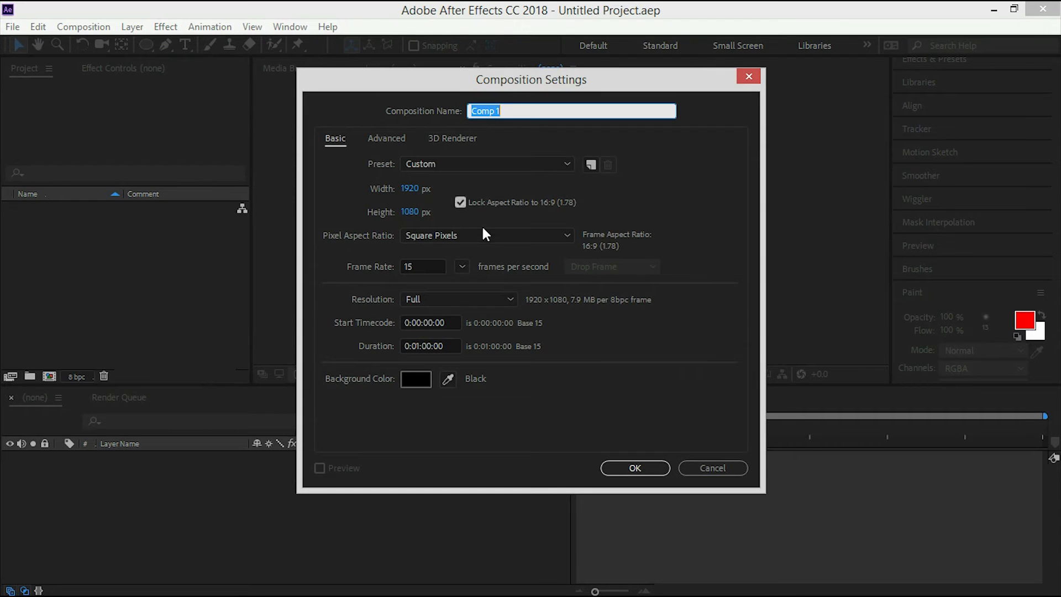
# Create a 1920 x 1080 square-pixel composition at 15 frames per second with a duration of 0:01:00:00.
pyautogui.click(632, 467)
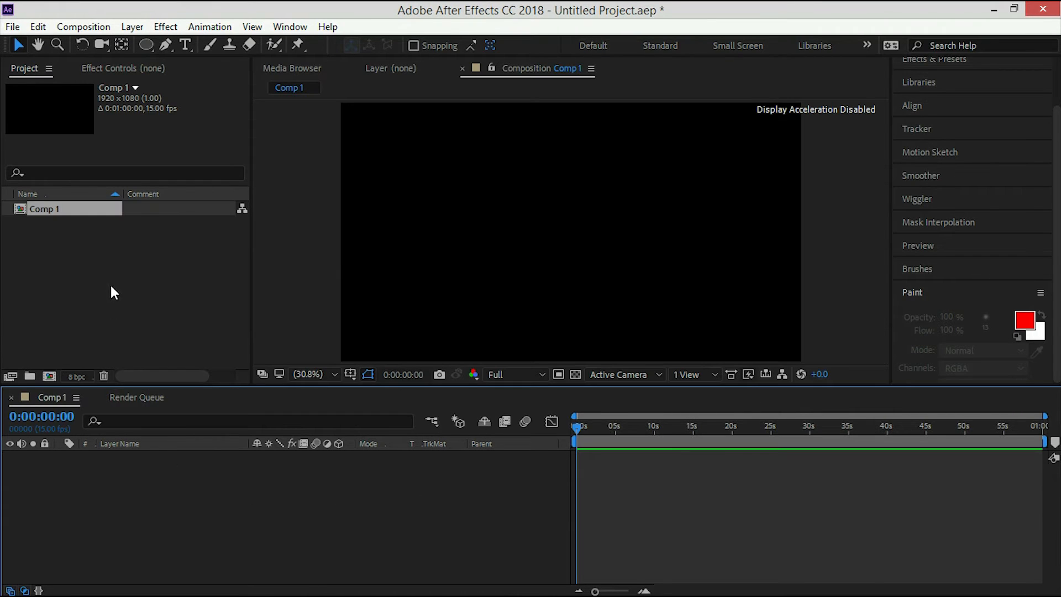
pyautogui.rightClick(113, 262)
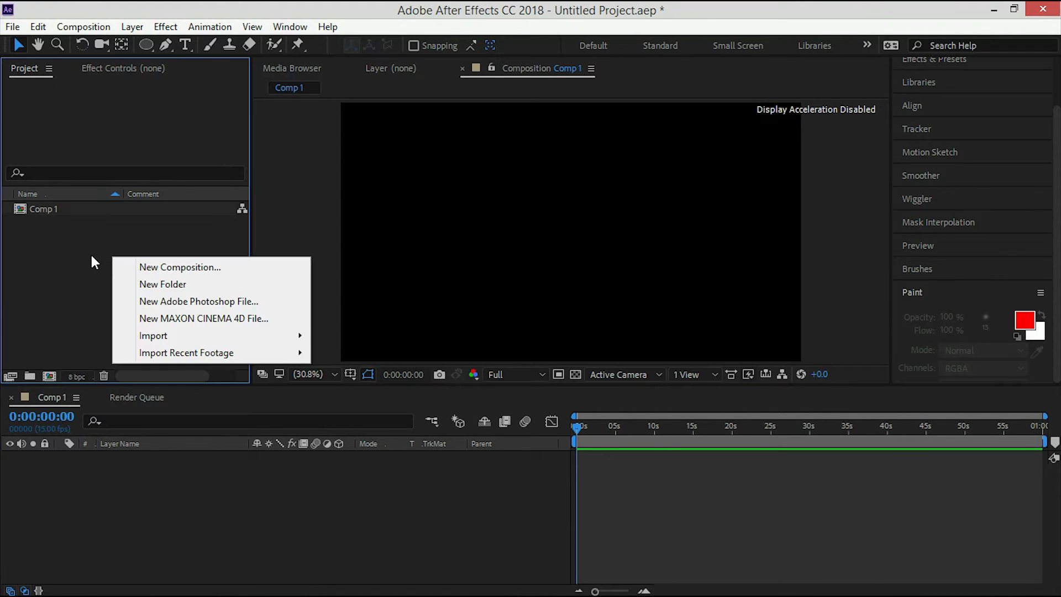
pyautogui.moveTo(183, 339)
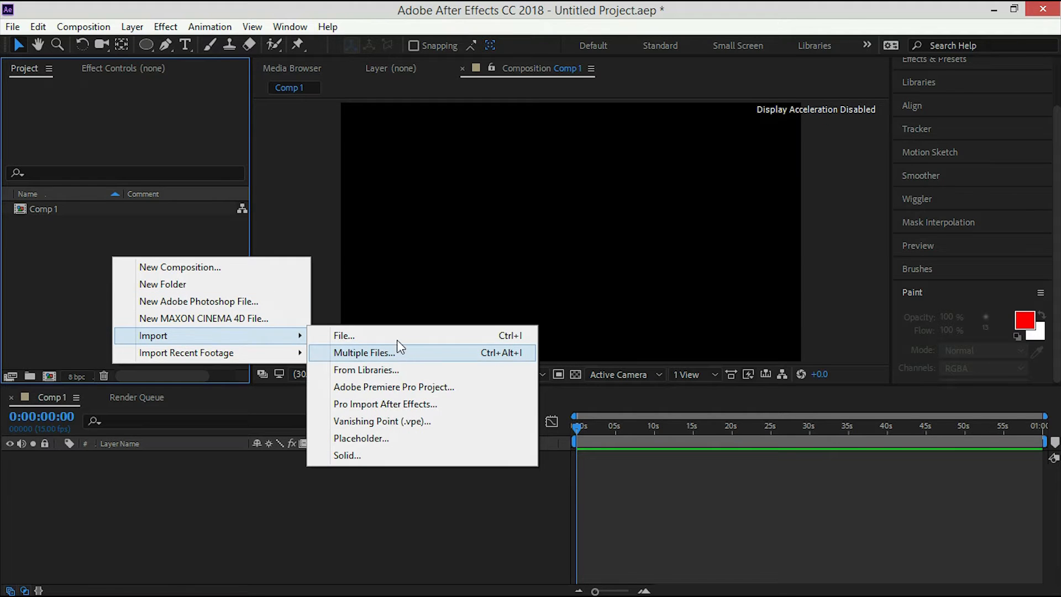
pyautogui.click(73, 254)
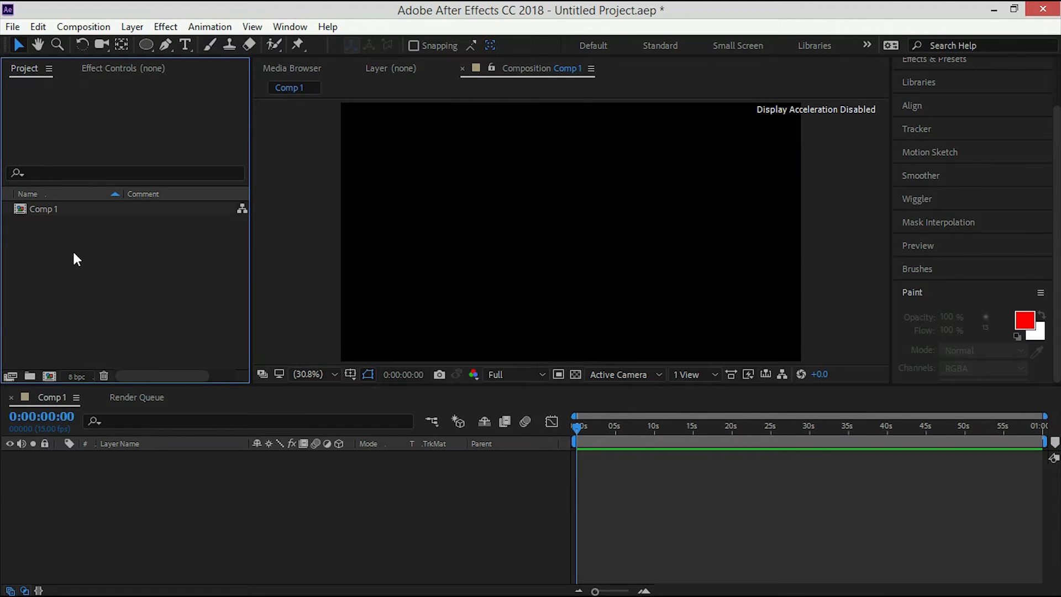
# Import the Heliolingus ambient music MP3 and the Unsplash wave photo as footage, and add the photo to the composition's timeline.
pyautogui.doubleClick(78, 260)
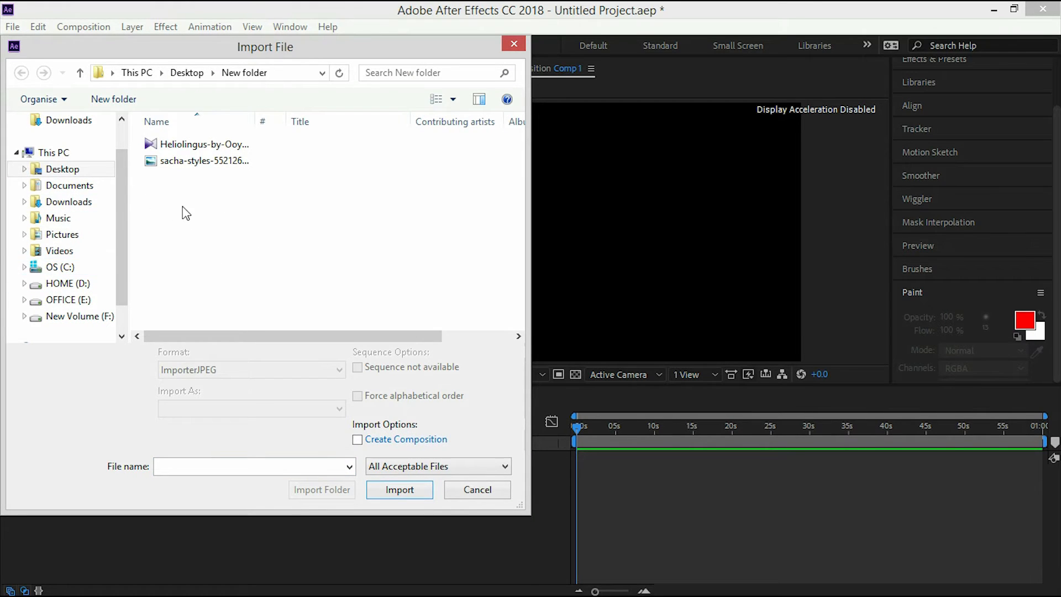
pyautogui.moveTo(203, 200); pyautogui.dragTo(204, 138)
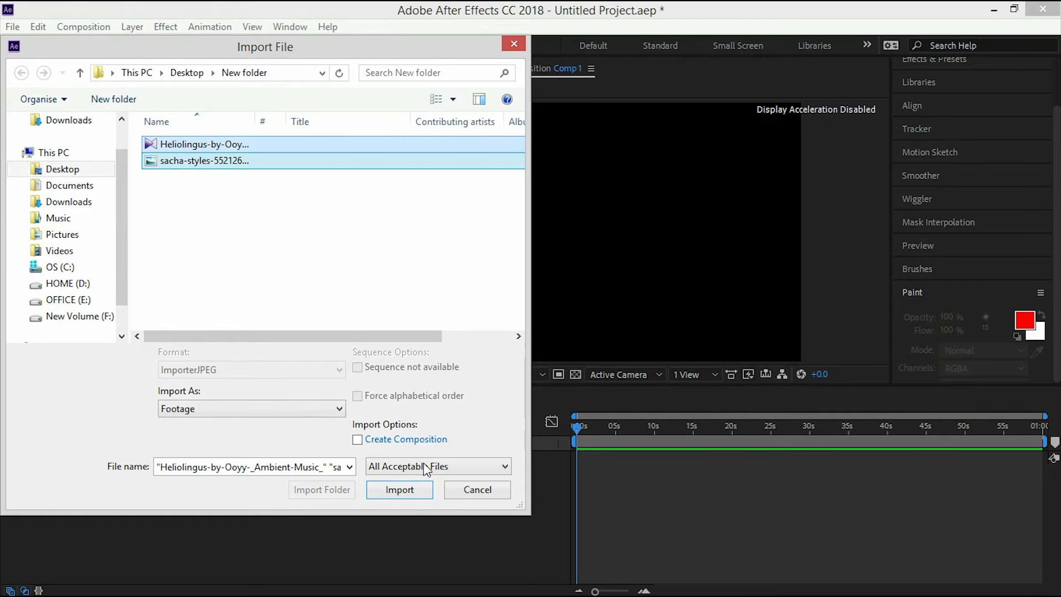
pyautogui.click(411, 492)
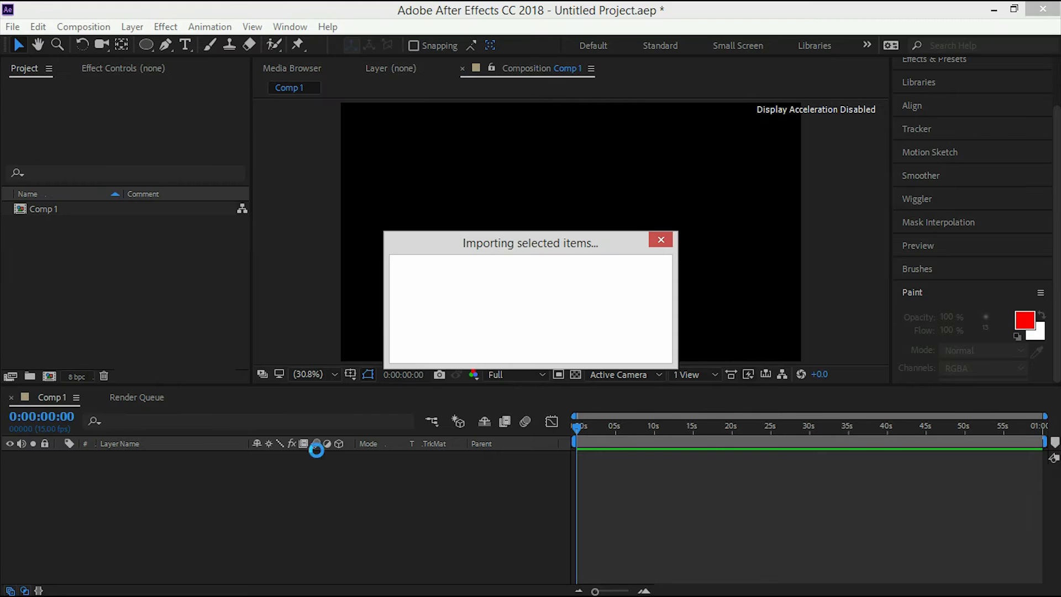
pyautogui.click(156, 324)
pyautogui.moveTo(98, 243); pyautogui.dragTo(147, 463)
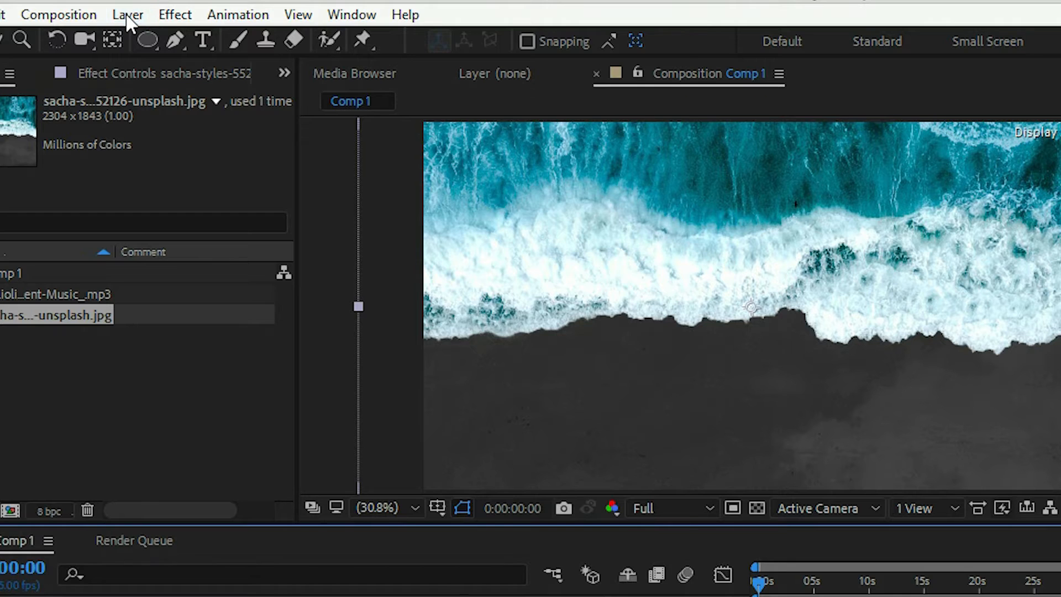
# Add a 1920 x 1080 dark royal blue solid layer above the photo.
pyautogui.click(131, 27)
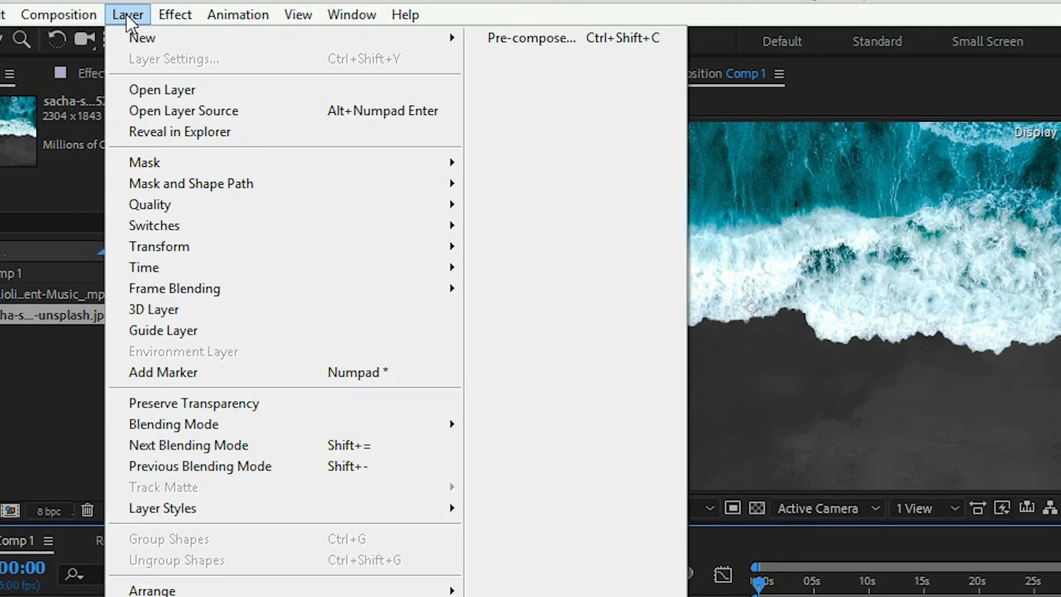
pyautogui.moveTo(154, 38)
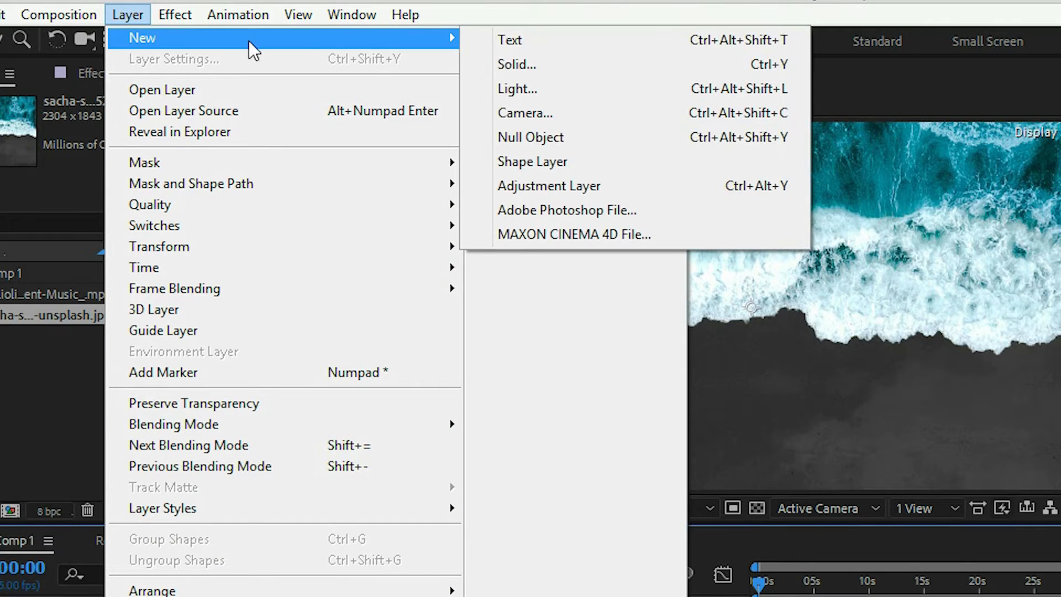
pyautogui.click(552, 62)
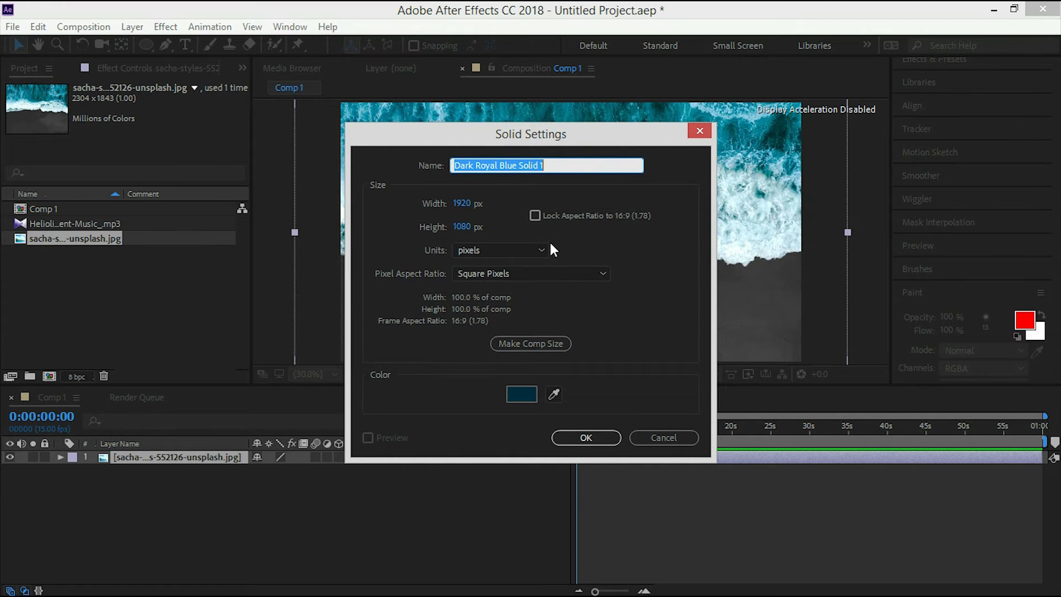
pyautogui.click(585, 439)
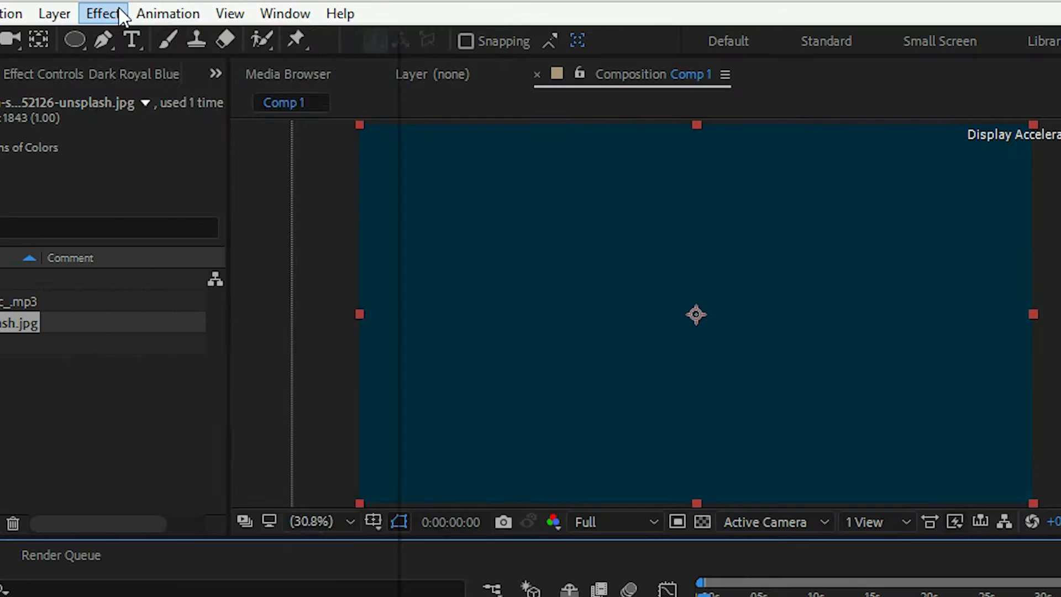
# Apply the Audio Spectrum effect to the dark blue solid and check its dotted line at 100% magnification.
pyautogui.click(113, 10)
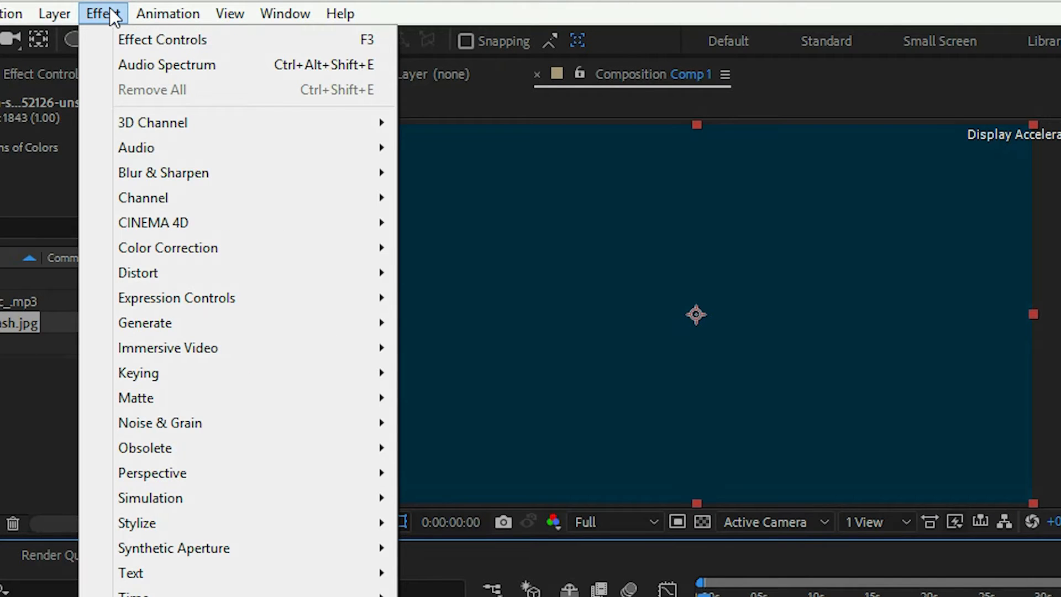
pyautogui.moveTo(236, 322)
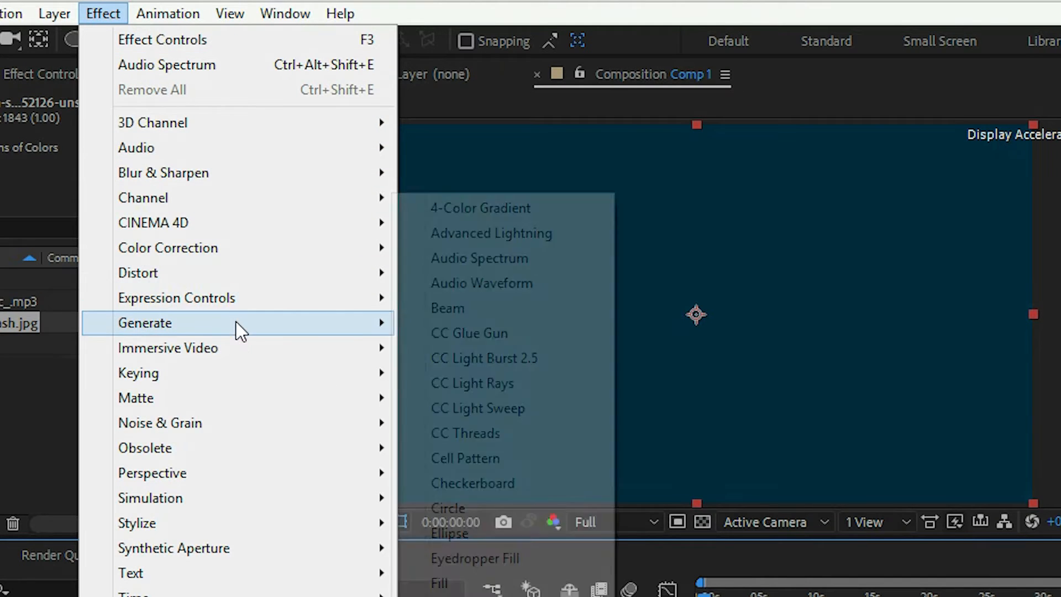
pyautogui.click(543, 255)
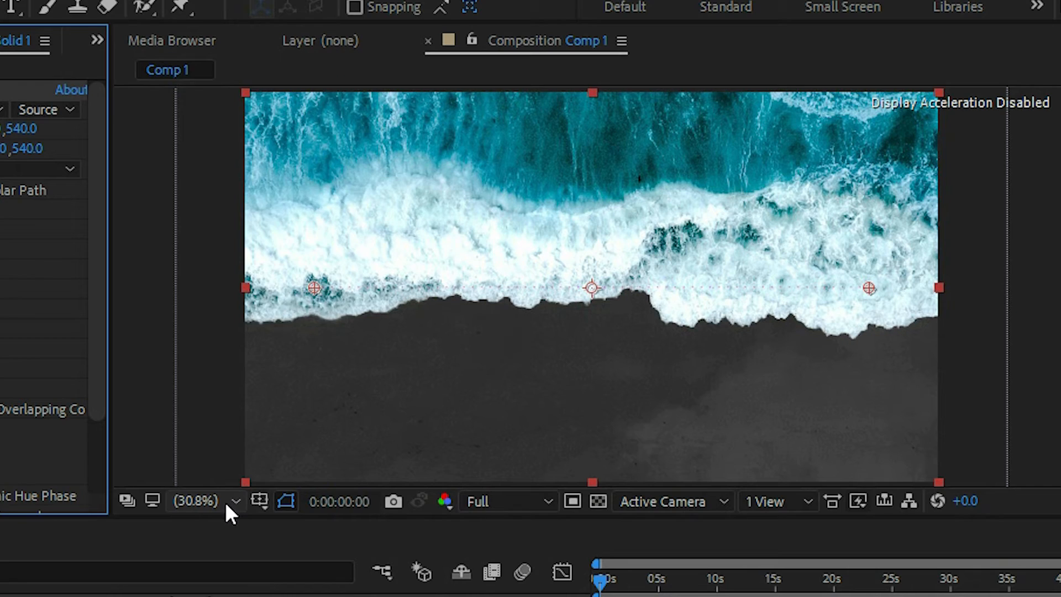
pyautogui.click(327, 374)
pyautogui.click(246, 318)
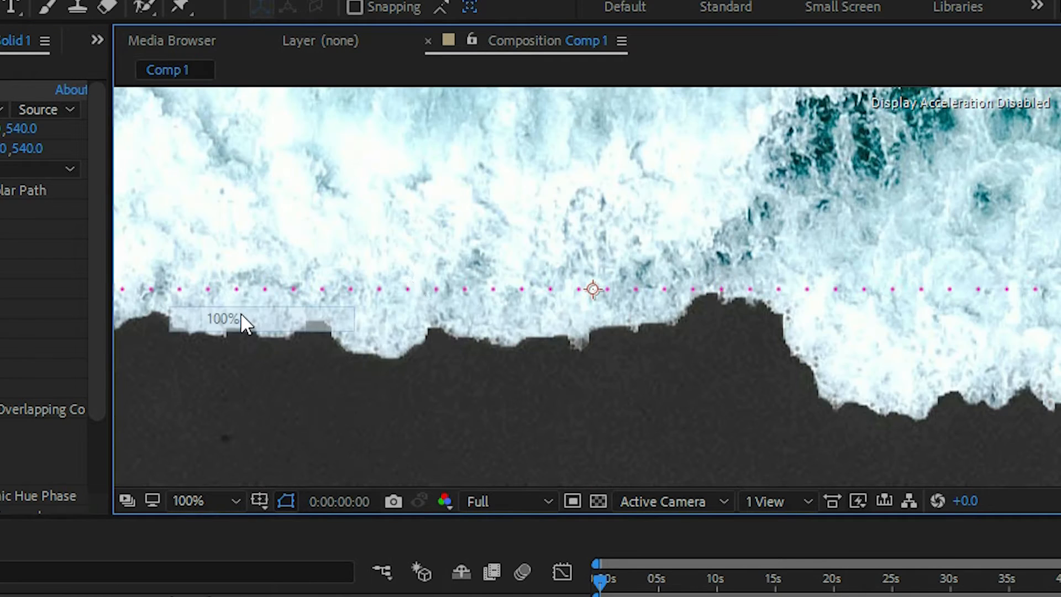
pyautogui.moveTo(597, 586)
pyautogui.mouseDown()
pyautogui.moveTo(713, 588)
pyautogui.moveTo(582, 591)
pyautogui.mouseUp()
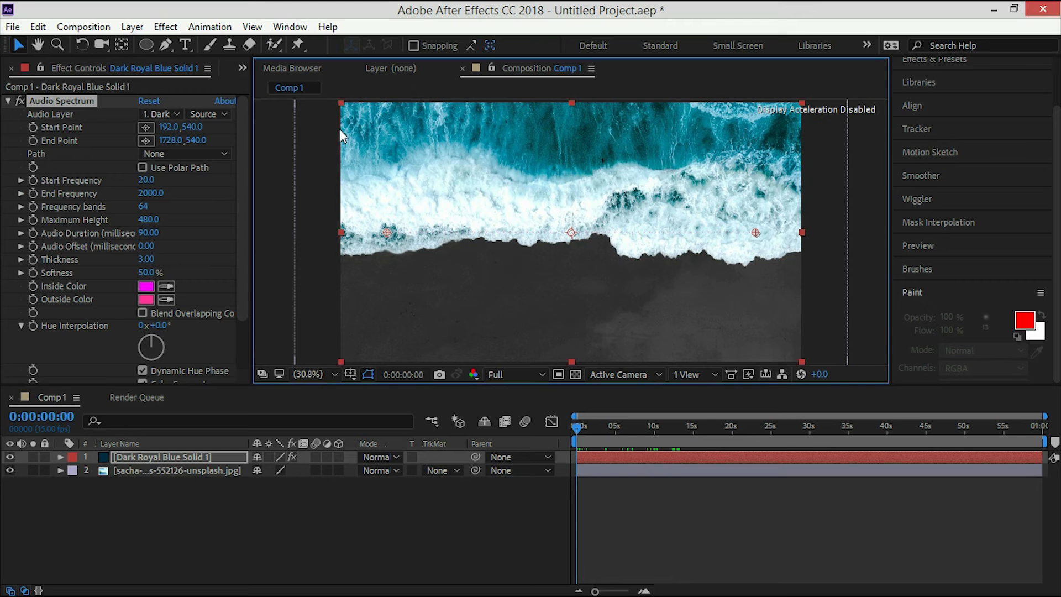
# Add the Heliolingus music file to the timeline below the photo and reveal its audio waveform.
pyautogui.click(242, 69)
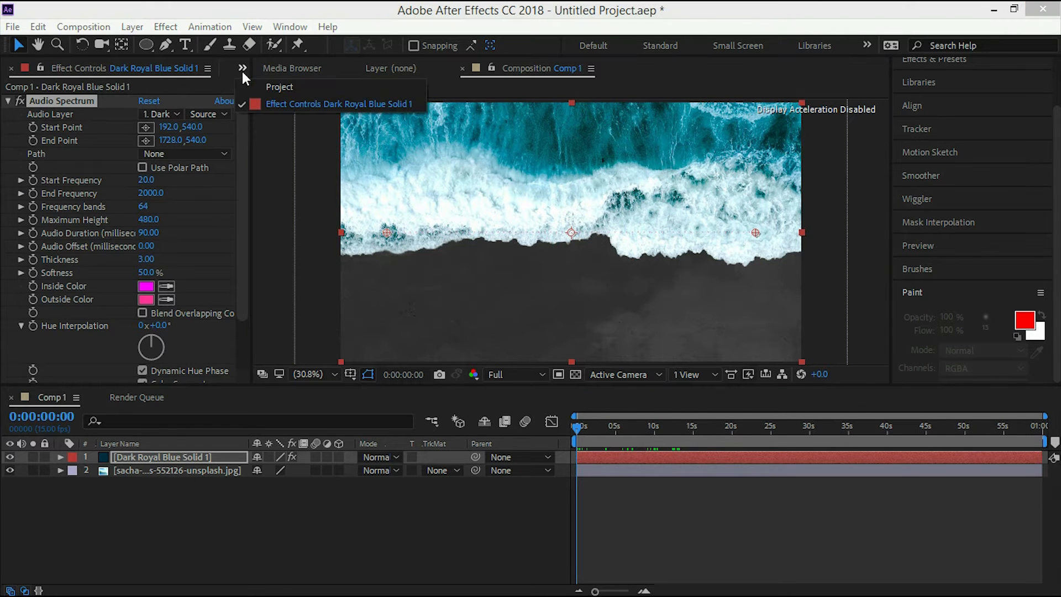
pyautogui.click(267, 85)
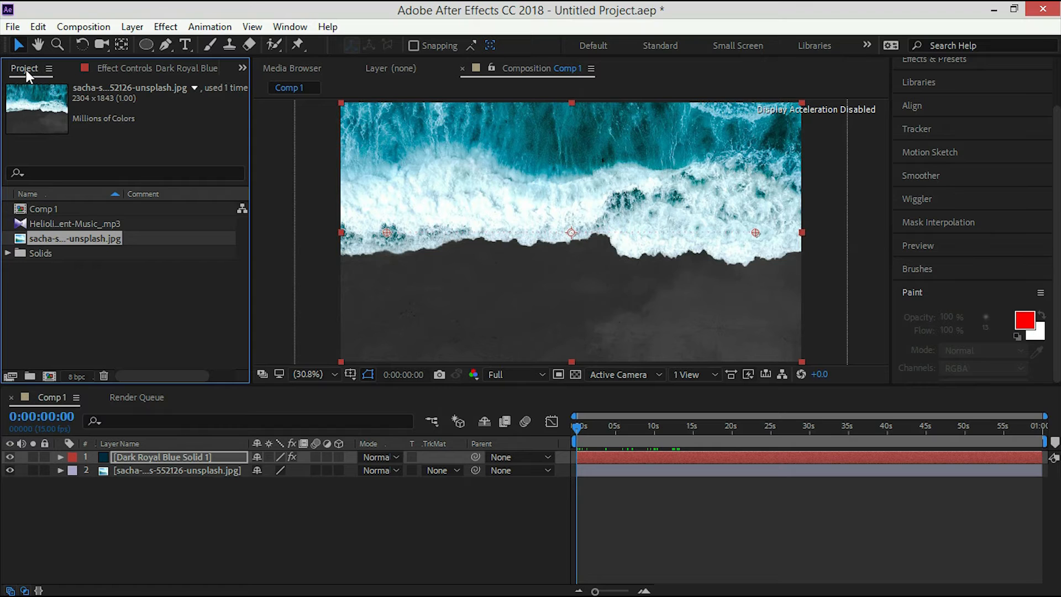
pyautogui.click(67, 221)
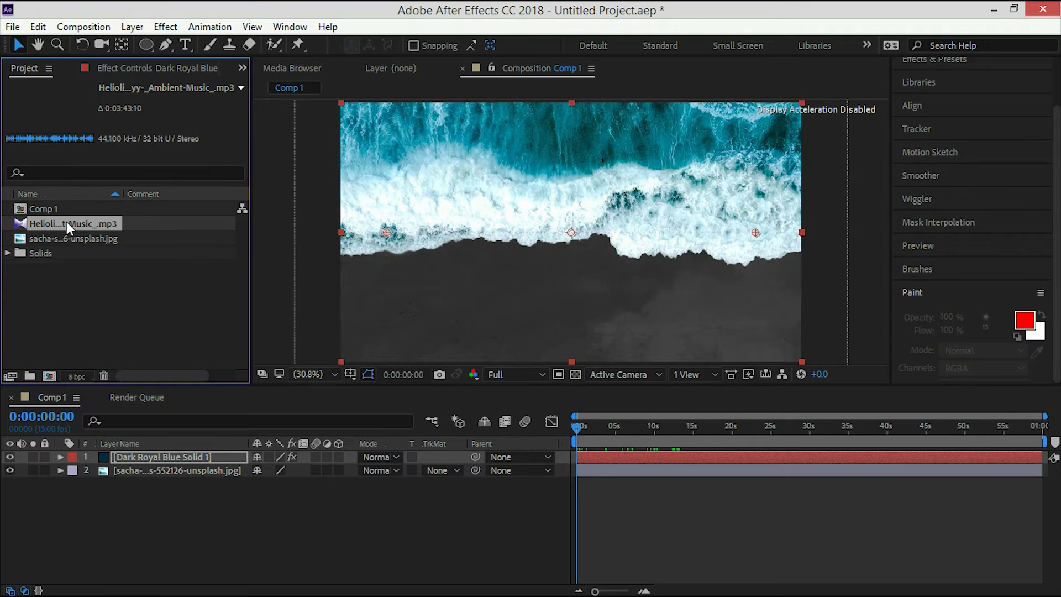
pyautogui.moveTo(57, 222); pyautogui.dragTo(125, 489)
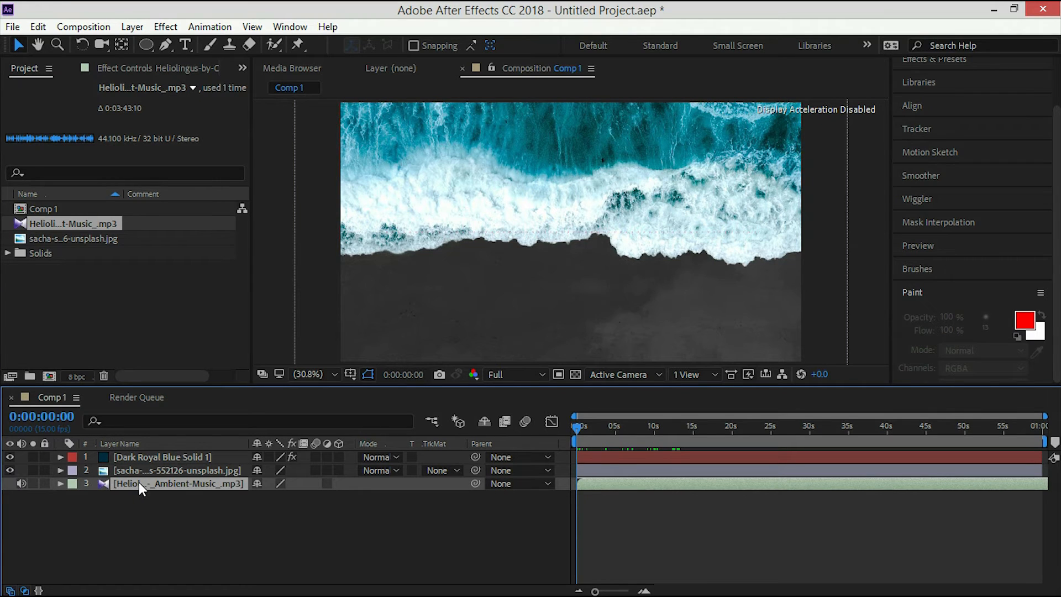
pyautogui.press('l')
pyautogui.press('l')
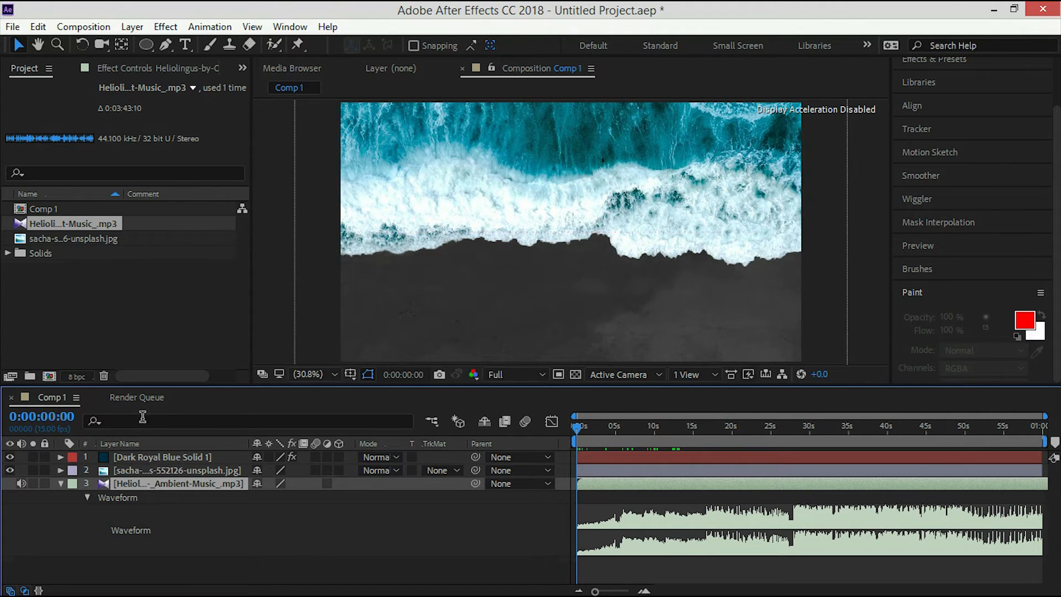
# Set the Audio Layer of the solid's Audio Spectrum effect to the Heliolingus music layer.
pyautogui.click(144, 458)
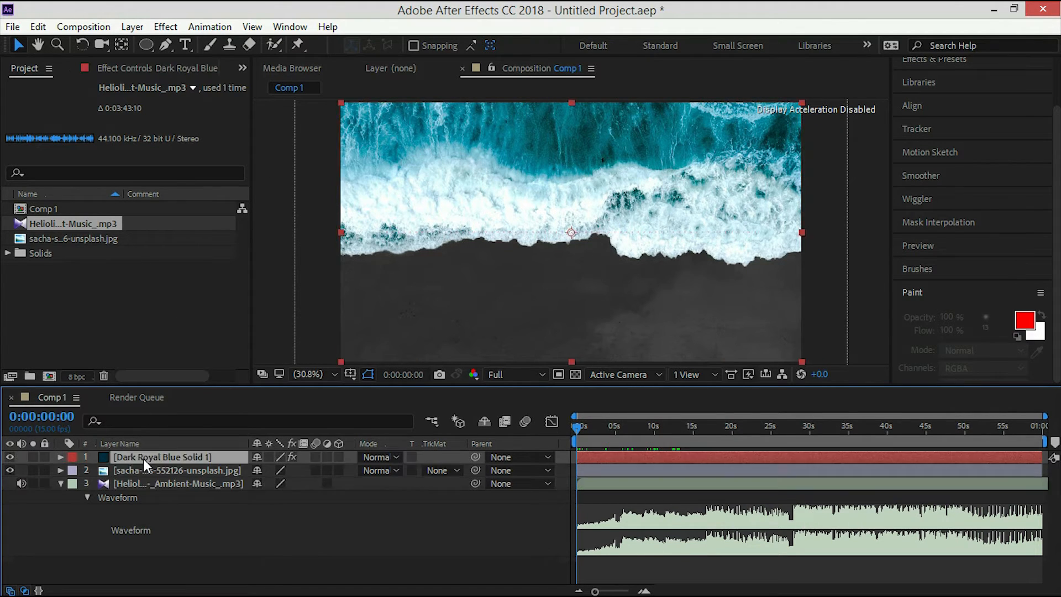
pyautogui.click(212, 69)
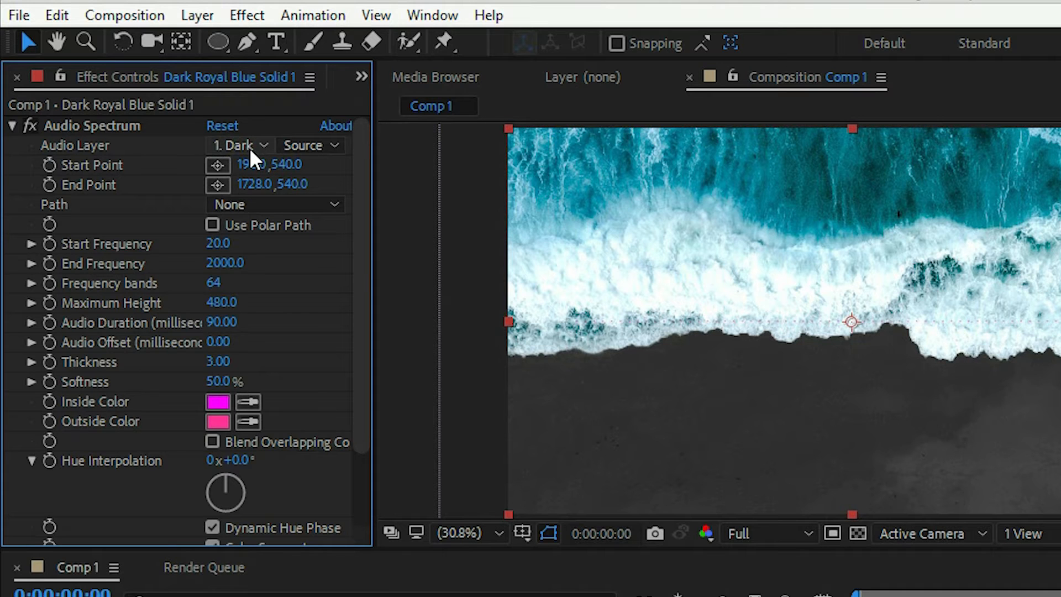
pyautogui.click(250, 148)
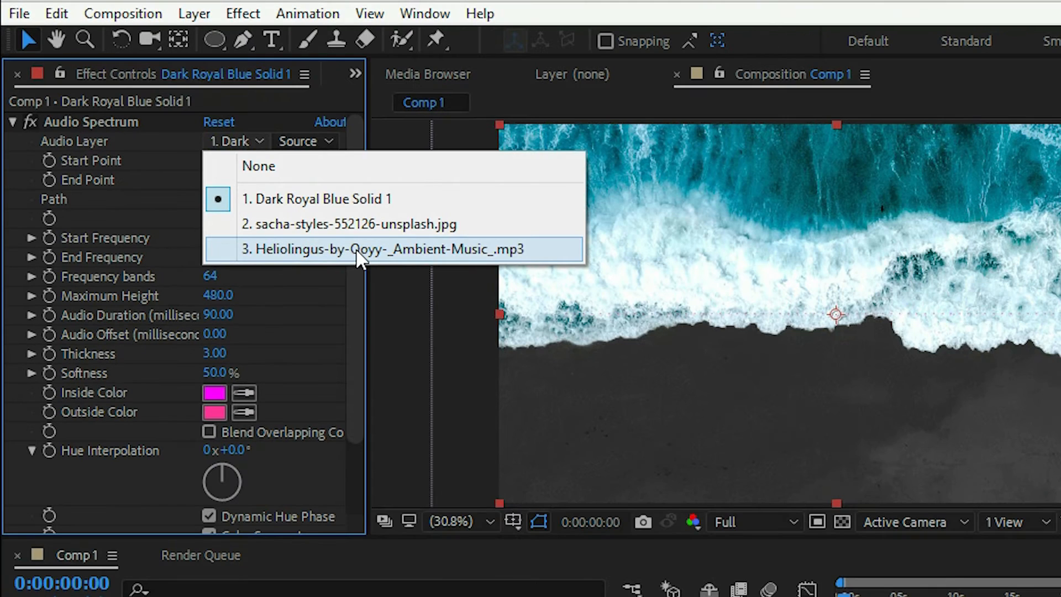
pyautogui.click(357, 252)
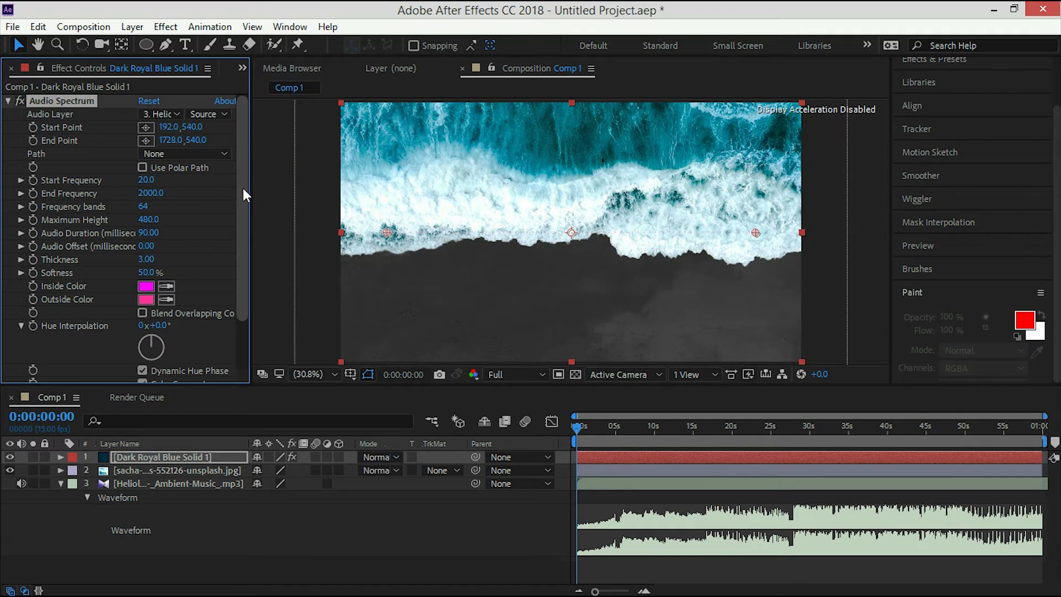
# Move the current time to 0:00:19:02 and preview the spectrum's response to the music at 100% magnification.
pyautogui.click(322, 373)
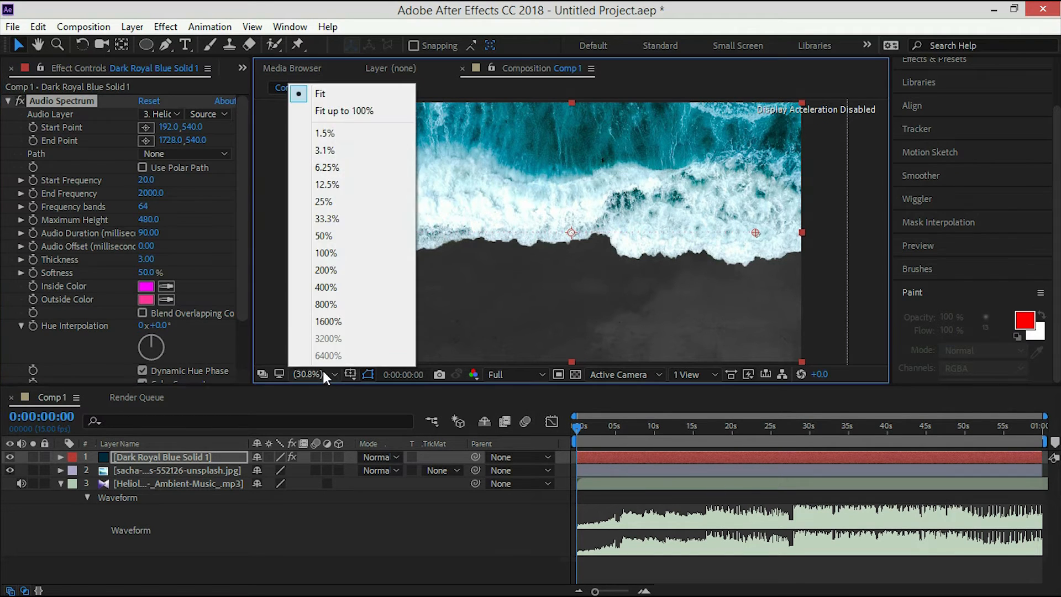
pyautogui.click(335, 252)
pyautogui.moveTo(576, 426); pyautogui.dragTo(725, 451)
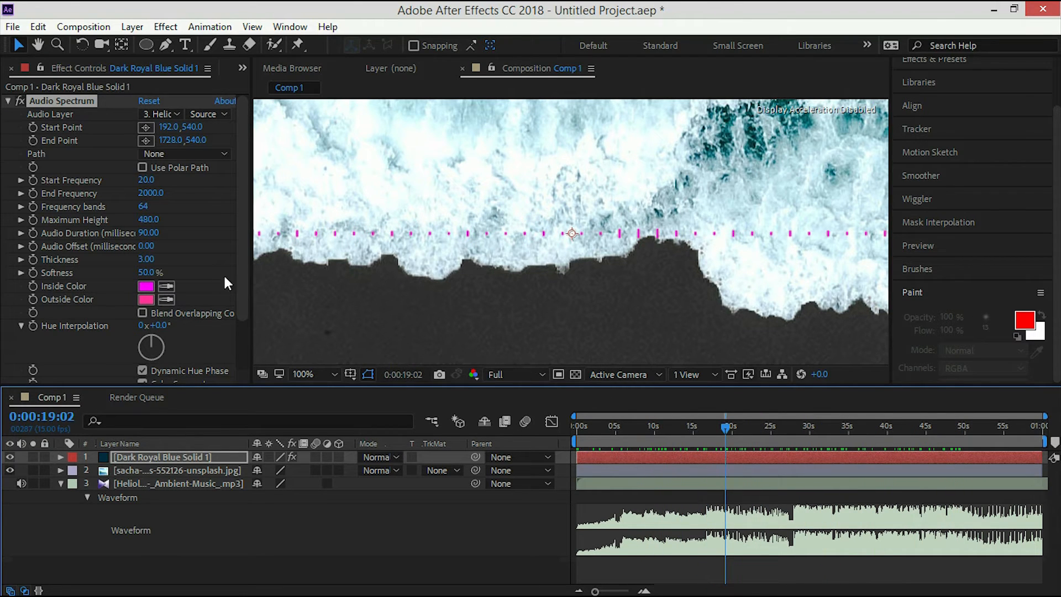
pyautogui.click(318, 373)
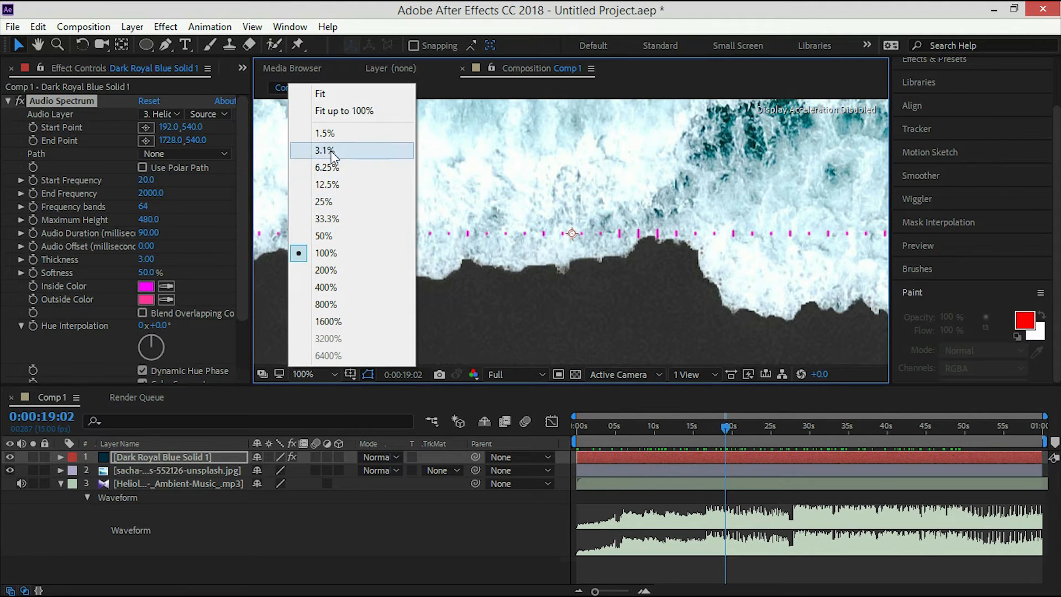
pyautogui.click(330, 93)
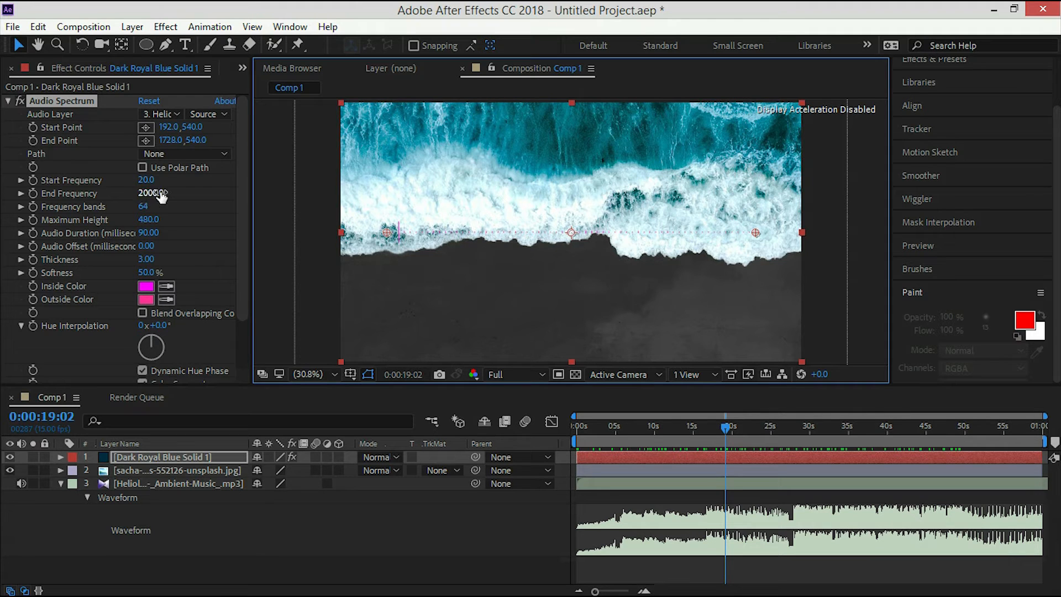
# Set the Audio Spectrum's frequency bands to 593, maximum height to 2560, audio duration to 190 ms, audio offset to 270 ms and softness to 100%.
pyautogui.moveTo(145, 207); pyautogui.dragTo(577, 227)
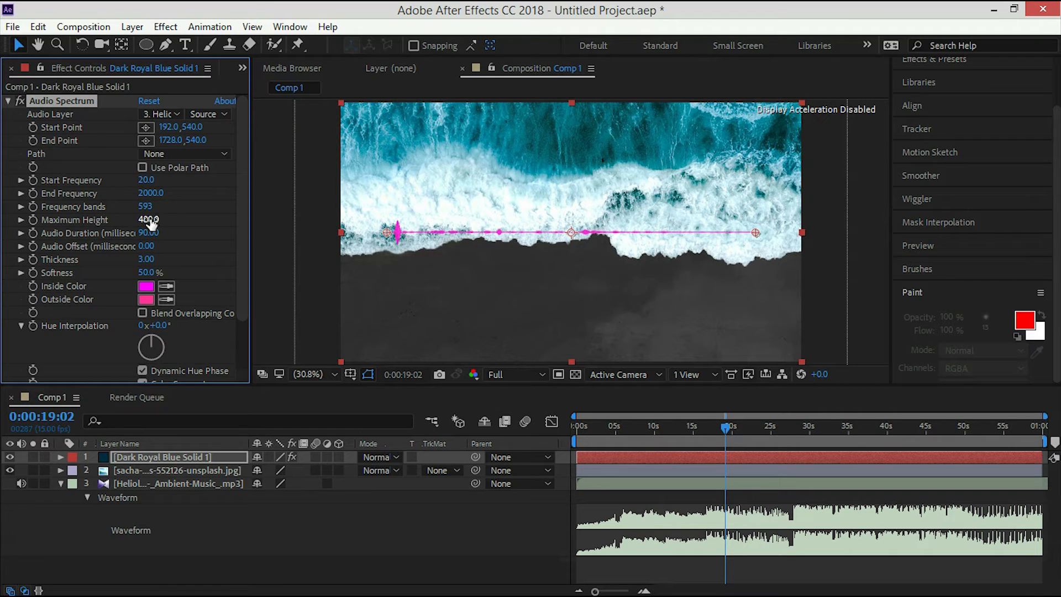
pyautogui.moveTo(147, 221); pyautogui.dragTo(315, 231)
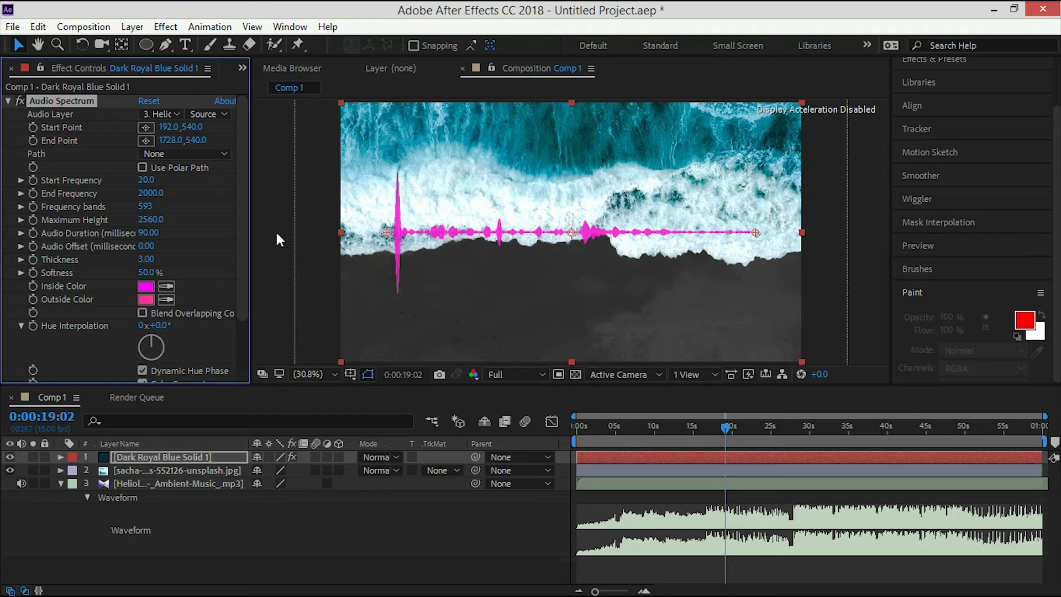
pyautogui.moveTo(150, 236); pyautogui.dragTo(158, 235)
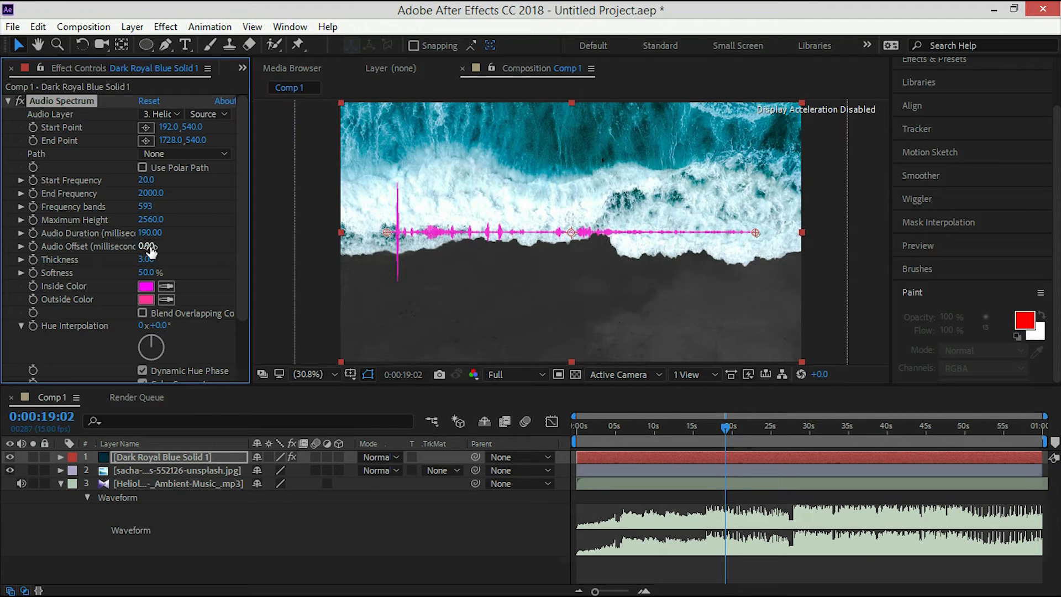
pyautogui.moveTo(149, 247); pyautogui.dragTo(172, 247)
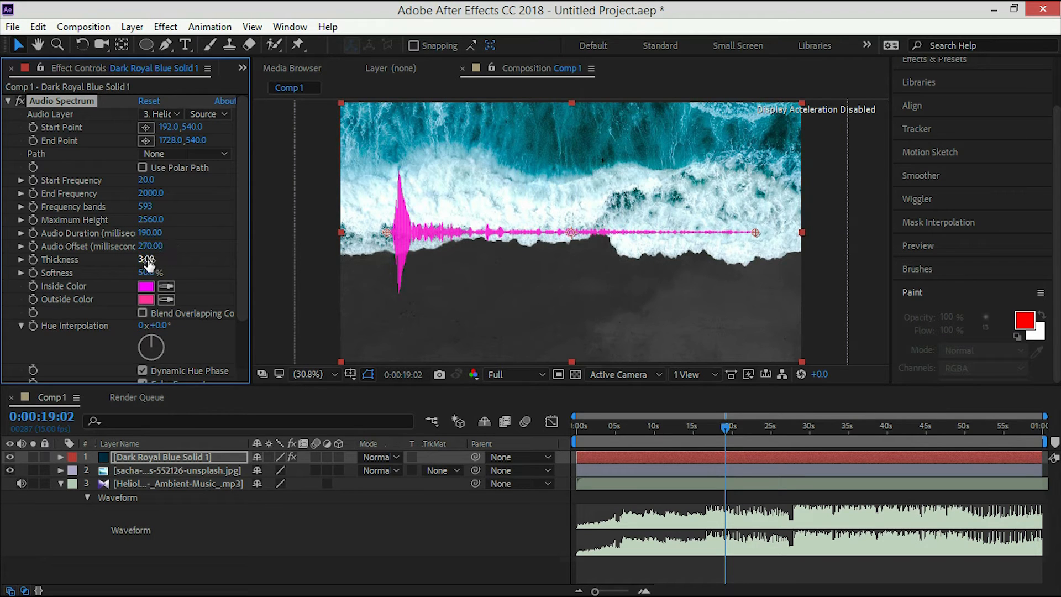
pyautogui.moveTo(152, 276); pyautogui.dragTo(214, 275)
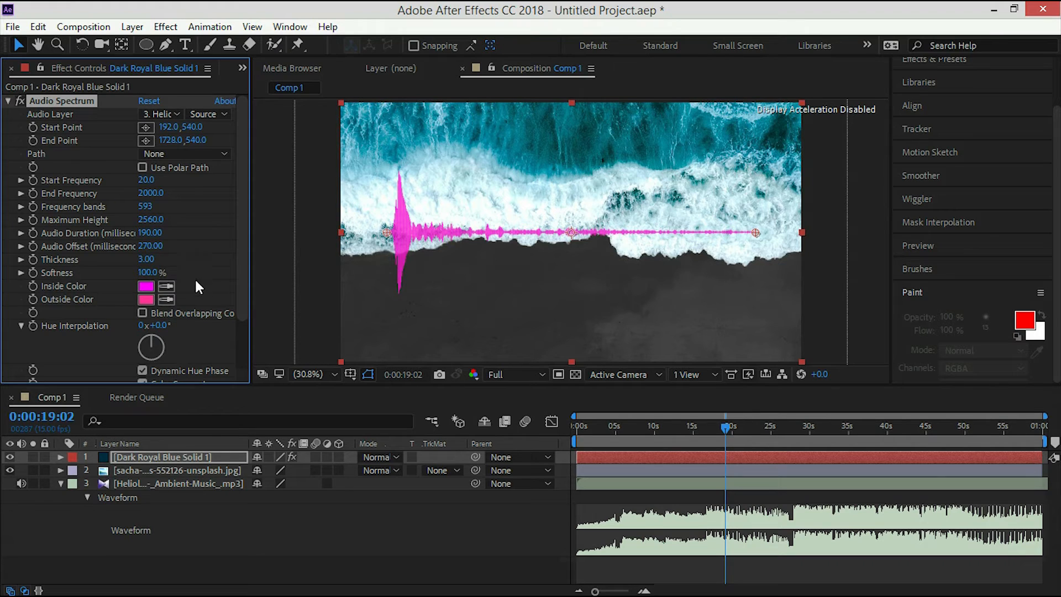
# Move the current time to 0:00:23:10 at 100% magnification and set the Audio Spectrum's inside color to FF0042.
pyautogui.click(333, 374)
pyautogui.click(337, 254)
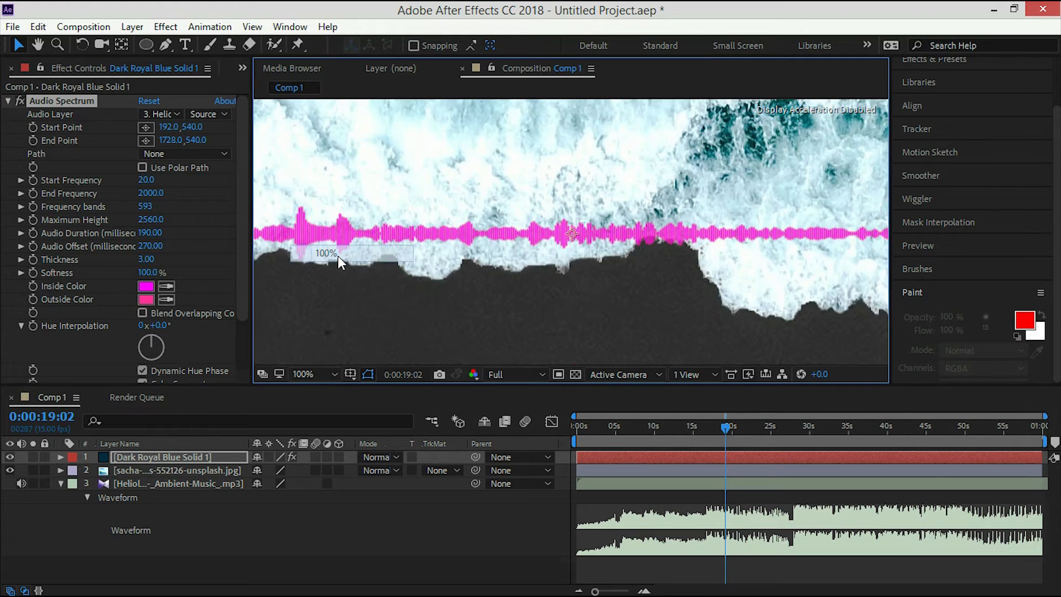
pyautogui.moveTo(725, 427); pyautogui.dragTo(761, 429)
pyautogui.click(146, 287)
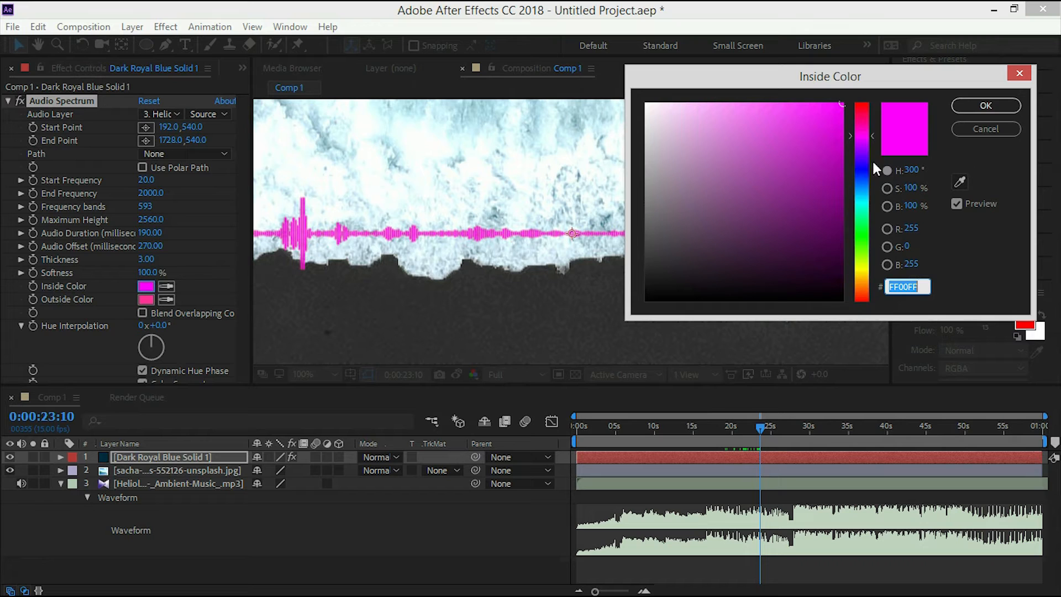
pyautogui.moveTo(863, 179); pyautogui.dragTo(870, 111)
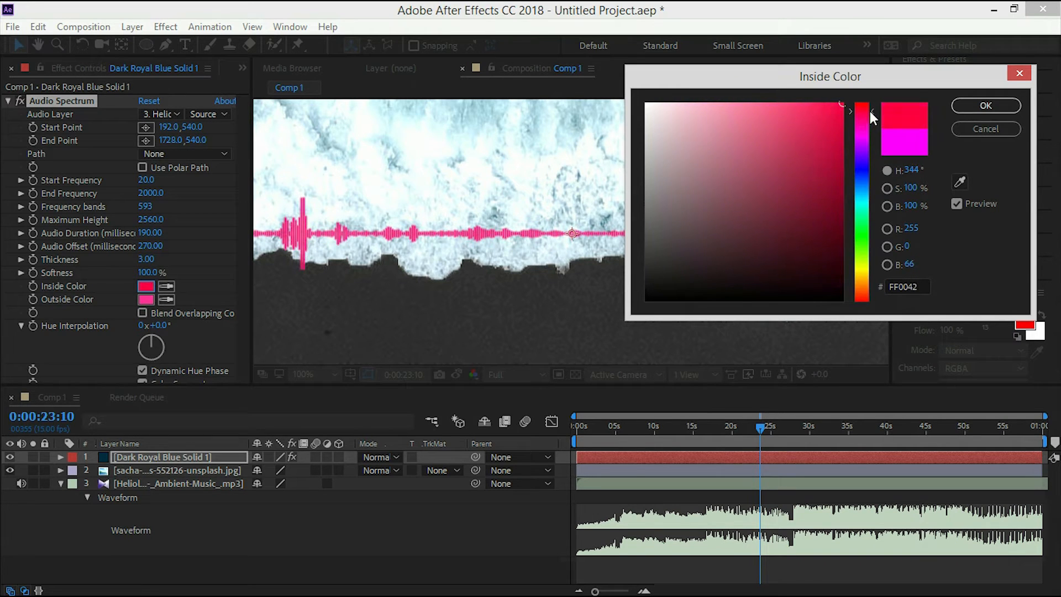
pyautogui.click(989, 105)
# Set the Audio Spectrum's outside color to bright green 1DF700.
pyautogui.click(150, 300)
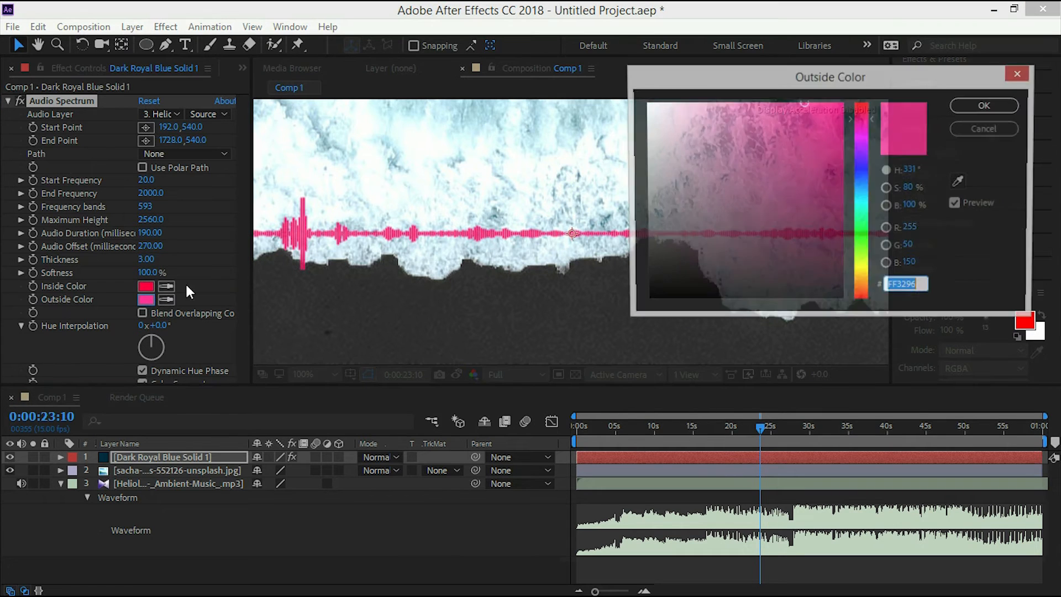
pyautogui.moveTo(759, 230)
pyautogui.mouseDown()
pyautogui.moveTo(691, 237)
pyautogui.moveTo(687, 267)
pyautogui.moveTo(753, 232)
pyautogui.moveTo(822, 167)
pyautogui.moveTo(749, 254)
pyautogui.moveTo(811, 173)
pyautogui.moveTo(842, 275)
pyautogui.mouseUp()
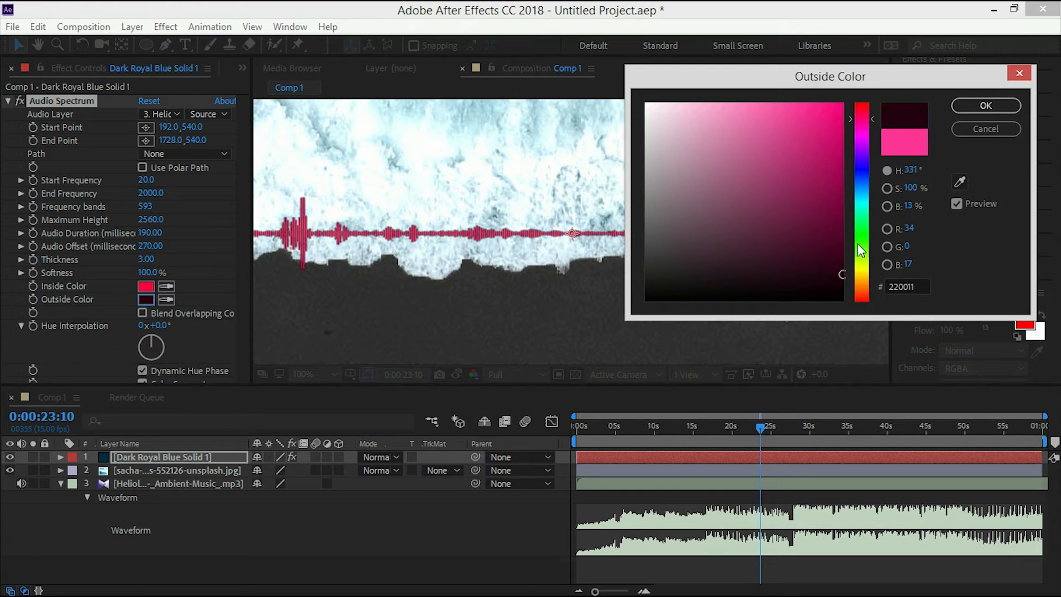
pyautogui.click(862, 239)
pyautogui.click(842, 109)
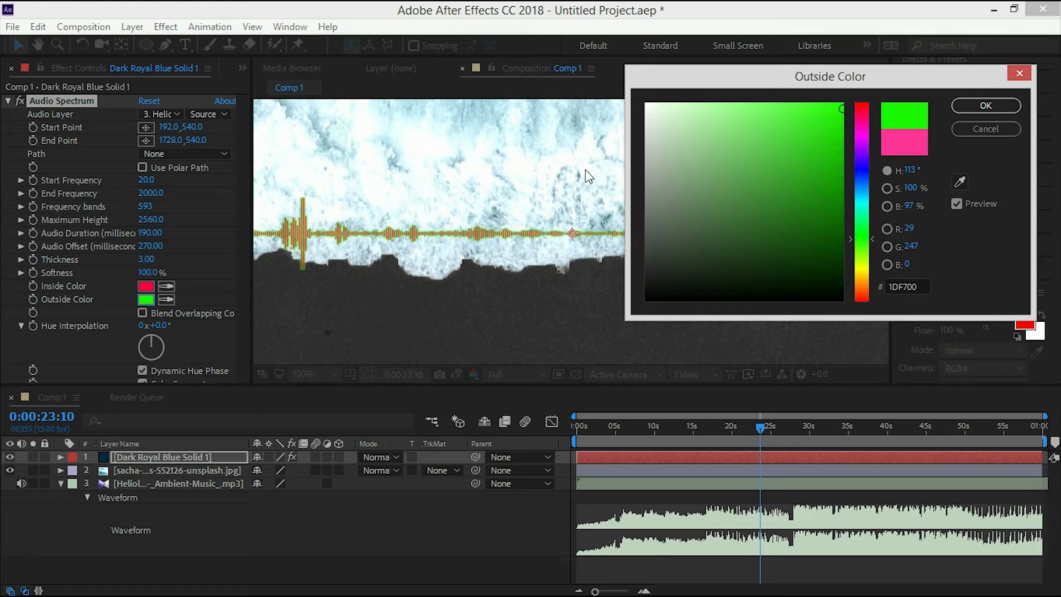
pyautogui.click(1016, 108)
# Turn off Dynamic Hue Phase and Color Symmetry and set the spectrum's Hue Interpolation to 117°.
pyautogui.scroll(-2, 280, 293)
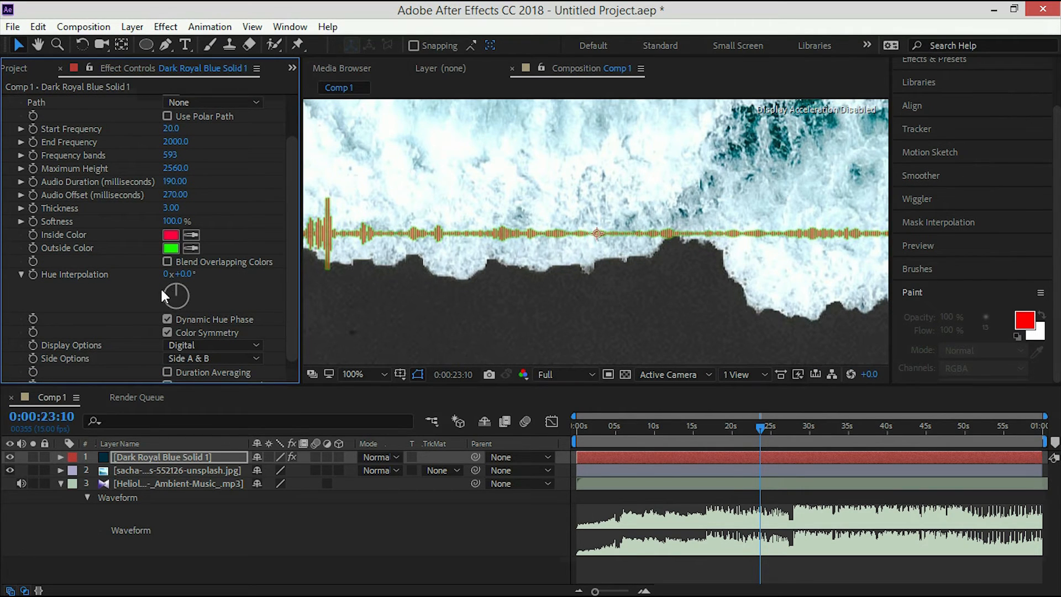
pyautogui.moveTo(178, 294)
pyautogui.mouseDown()
pyautogui.moveTo(187, 290)
pyautogui.moveTo(187, 304)
pyautogui.moveTo(161, 314)
pyautogui.moveTo(175, 314)
pyautogui.mouseUp()
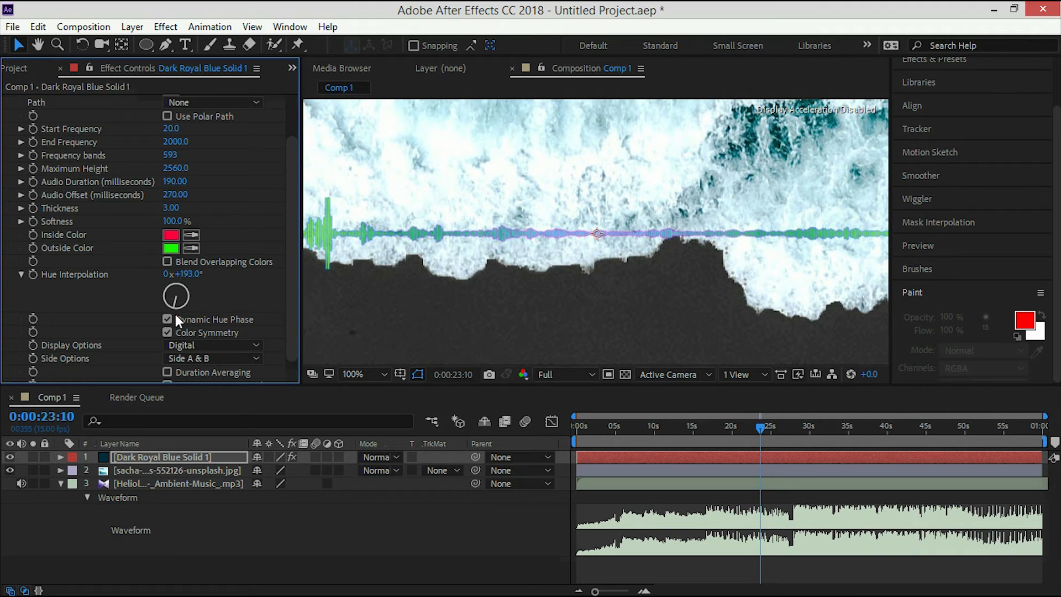
pyautogui.click(168, 319)
pyautogui.click(166, 332)
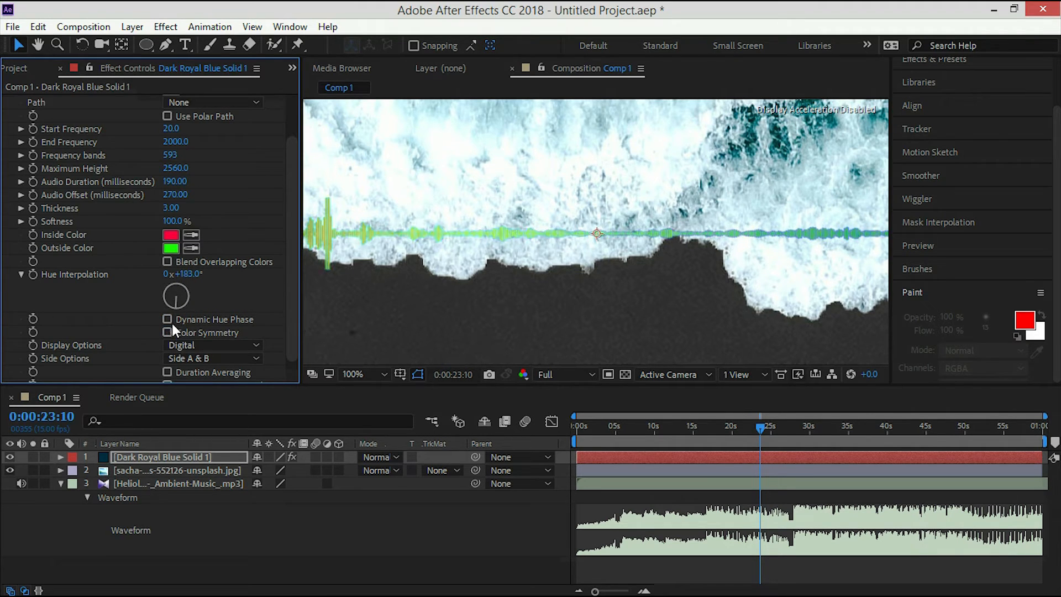
pyautogui.moveTo(178, 296)
pyautogui.mouseDown()
pyautogui.moveTo(190, 283)
pyautogui.moveTo(184, 299)
pyautogui.mouseUp()
# Preview the spectrum with the whole frame fitted, move the current time to 0:00:31:11 and set Hue Interpolation to 84°.
pyautogui.moveTo(755, 418); pyautogui.dragTo(846, 429)
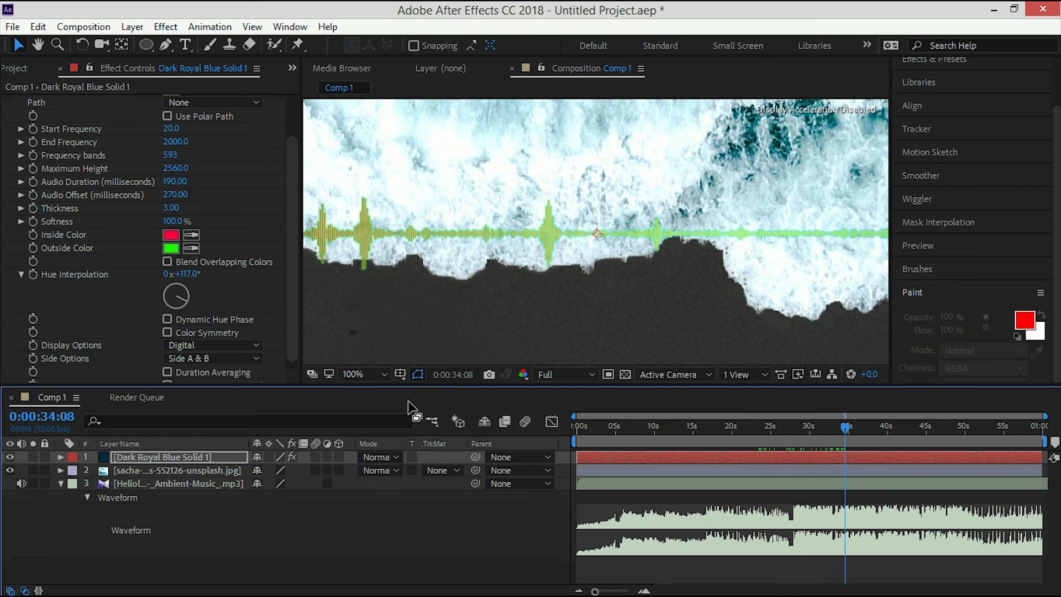
pyautogui.click(384, 376)
pyautogui.click(374, 102)
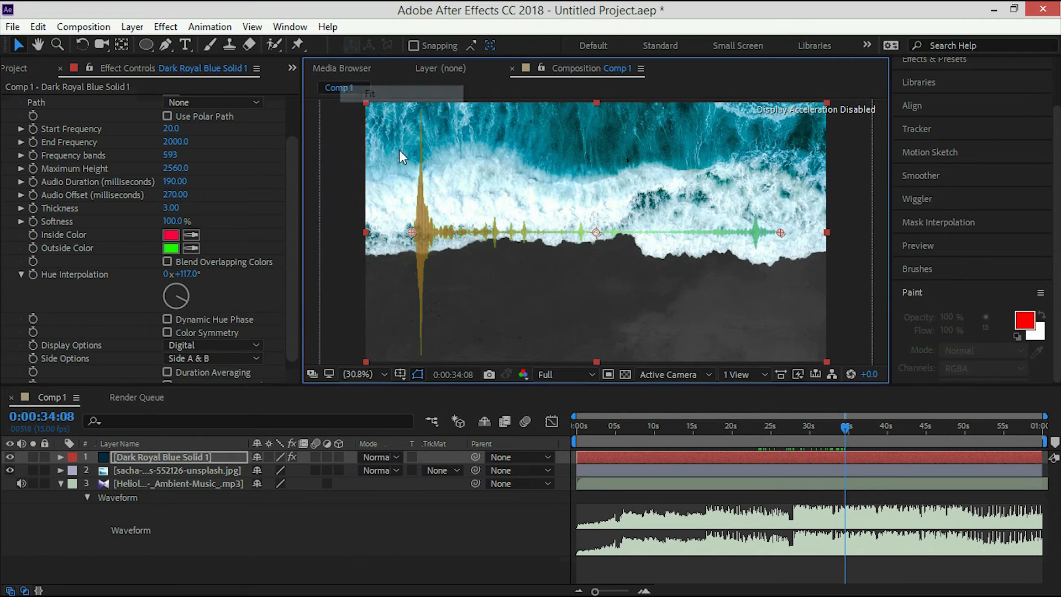
pyautogui.moveTo(837, 426)
pyautogui.mouseDown()
pyautogui.moveTo(773, 431)
pyautogui.moveTo(824, 436)
pyautogui.mouseUp()
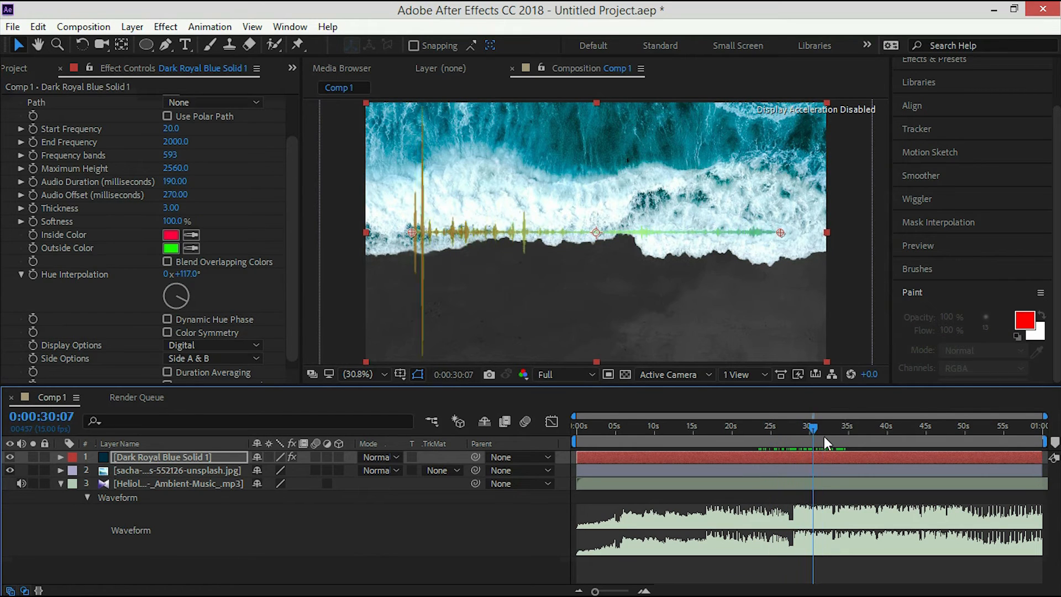
pyautogui.moveTo(181, 300); pyautogui.dragTo(189, 294)
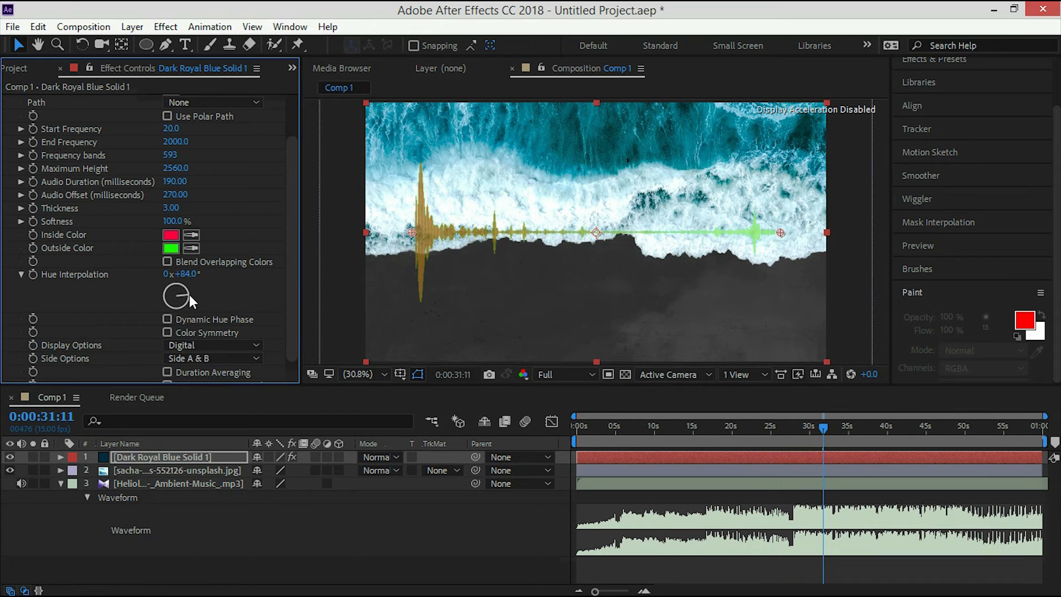
# Change the Audio Spectrum's outside color to a muted orange, about DC4F23.
pyautogui.click(174, 245)
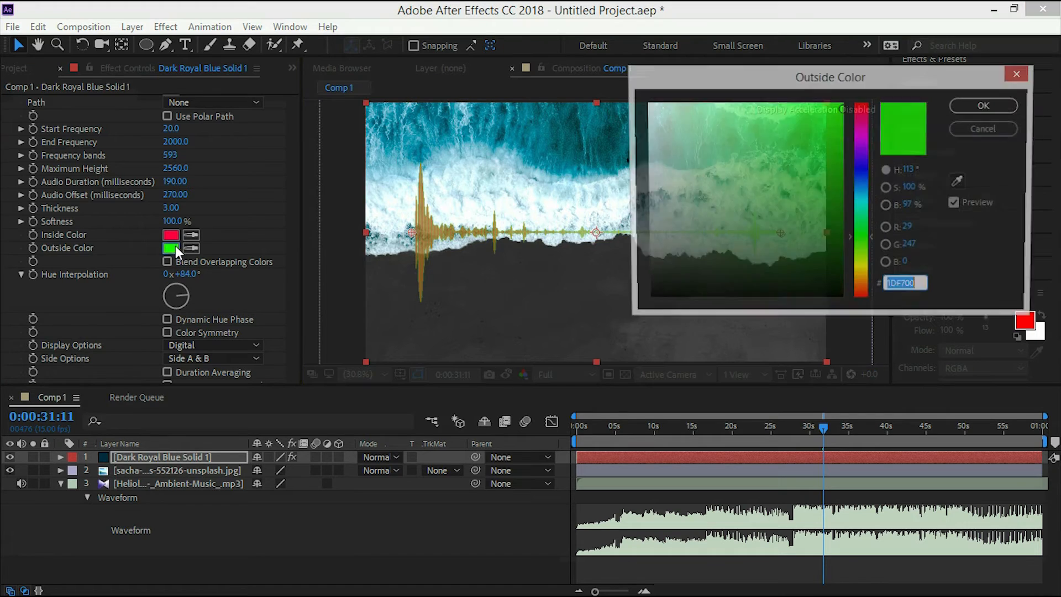
pyautogui.click(860, 282)
pyautogui.moveTo(859, 284); pyautogui.dragTo(860, 293)
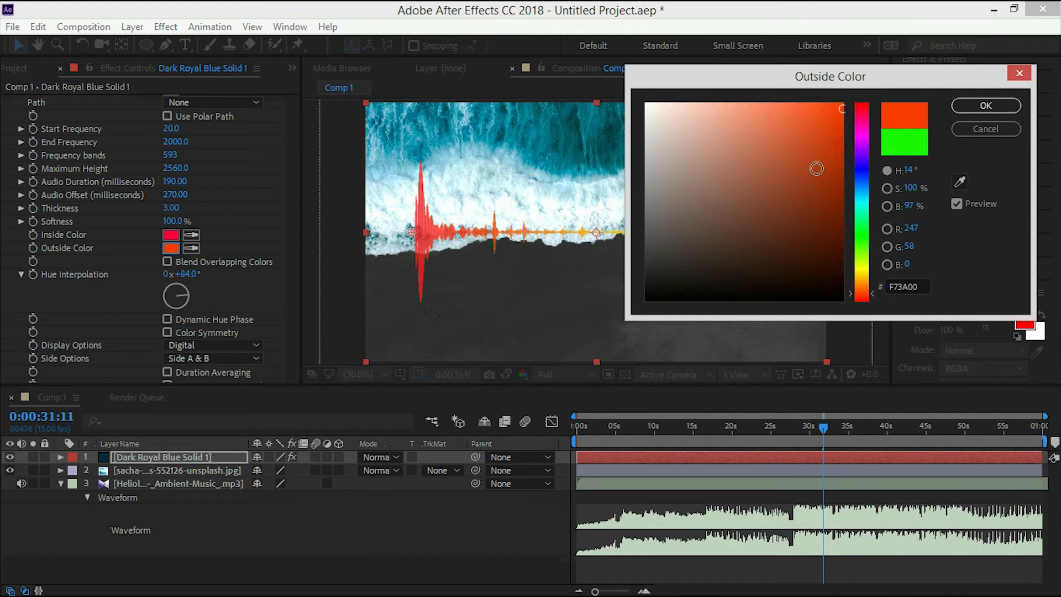
pyautogui.click(836, 107)
pyautogui.moveTo(836, 107); pyautogui.dragTo(805, 137)
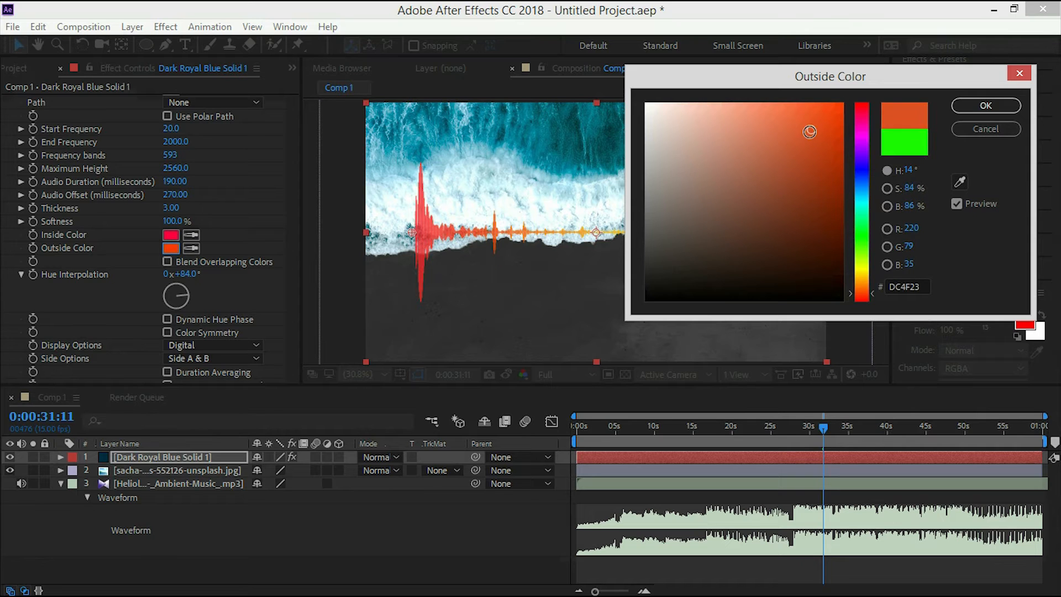
pyautogui.click(978, 114)
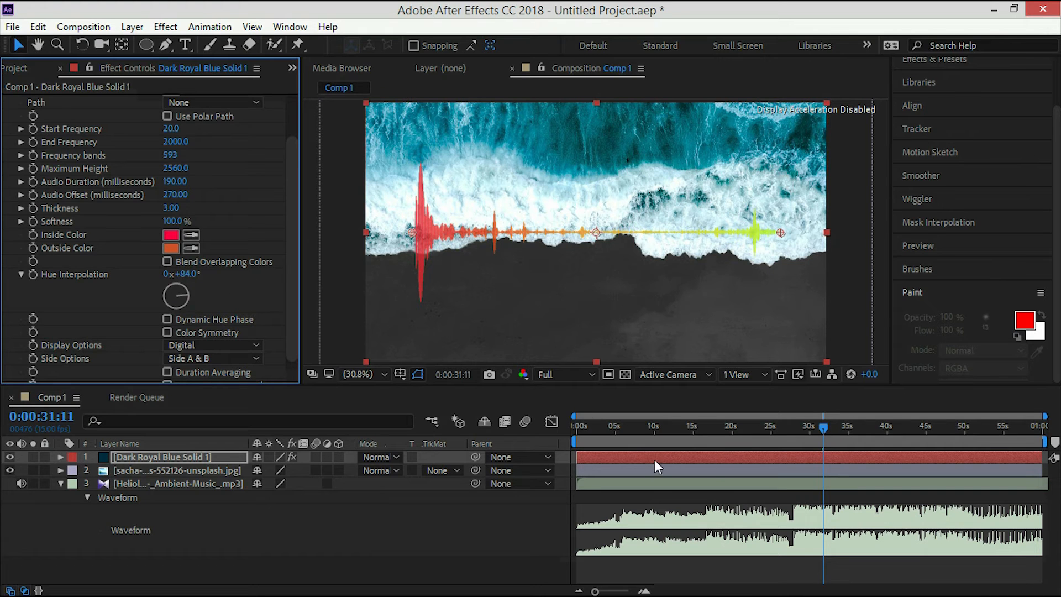
# Enable Dynamic Hue Phase and Color Symmetry for the spectrum and preview it from 0:00:27:11 to 0:00:36:04.
pyautogui.moveTo(828, 427); pyautogui.dragTo(792, 426)
pyautogui.click(167, 319)
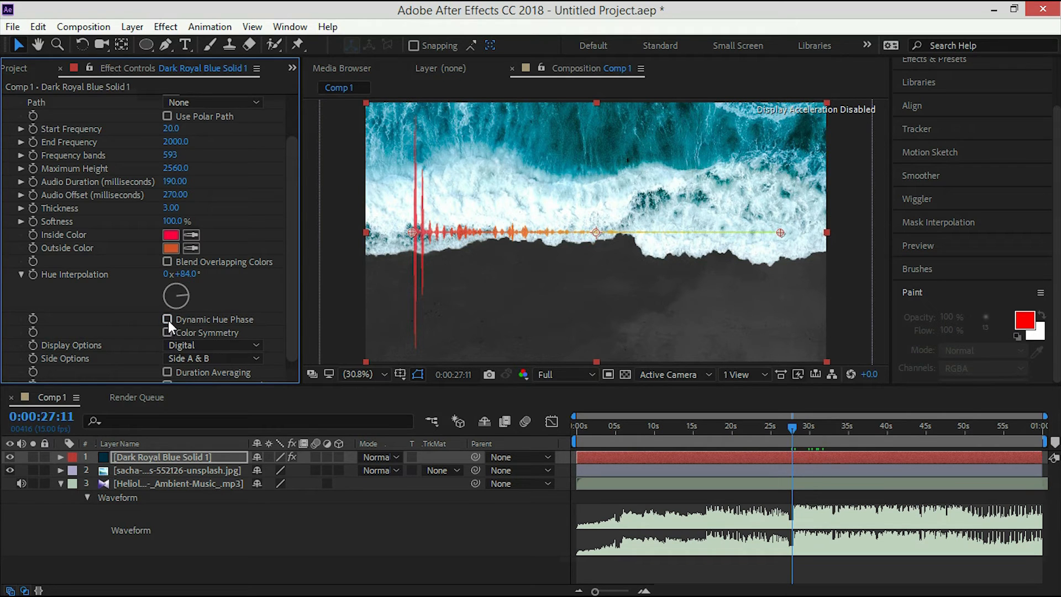
pyautogui.moveTo(794, 426); pyautogui.dragTo(859, 433)
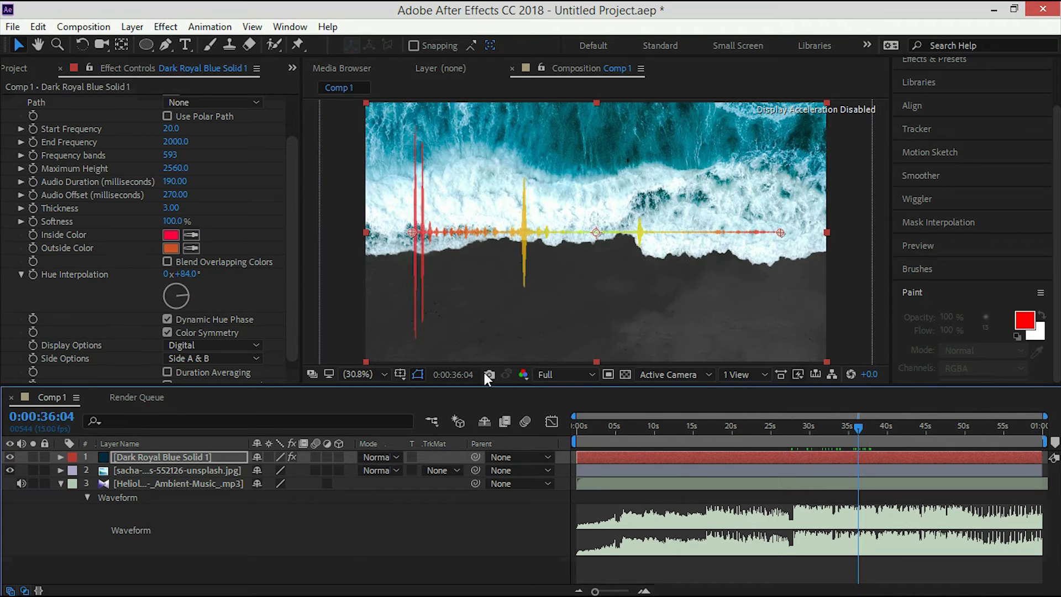
# Try the Analog lines display option on the spectrum at 100% magnification and return it to Digital.
pyautogui.moveTo(292, 281); pyautogui.dragTo(291, 300)
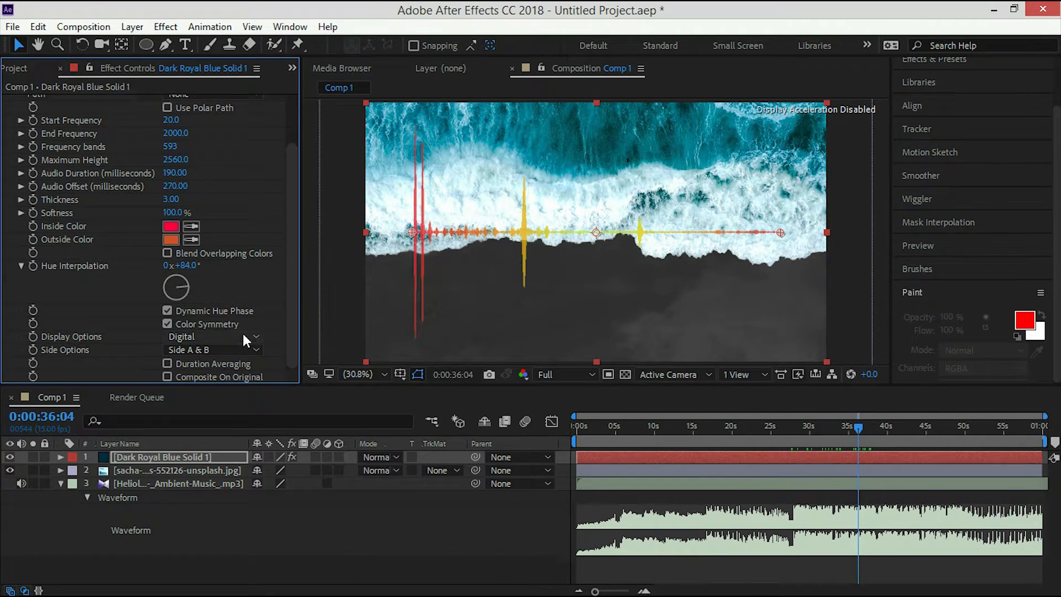
pyautogui.click(312, 409)
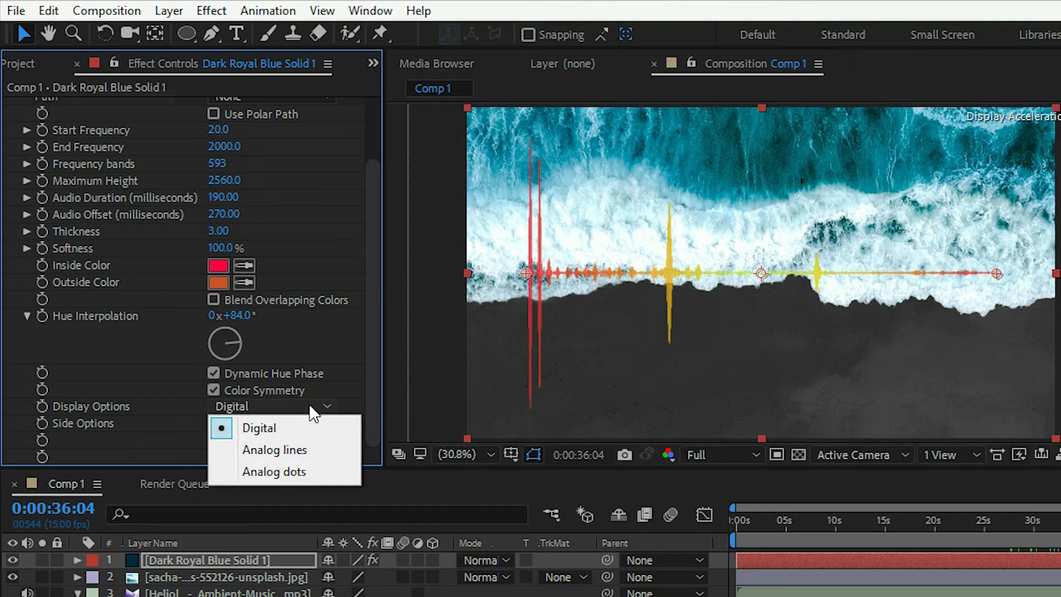
pyautogui.click(298, 449)
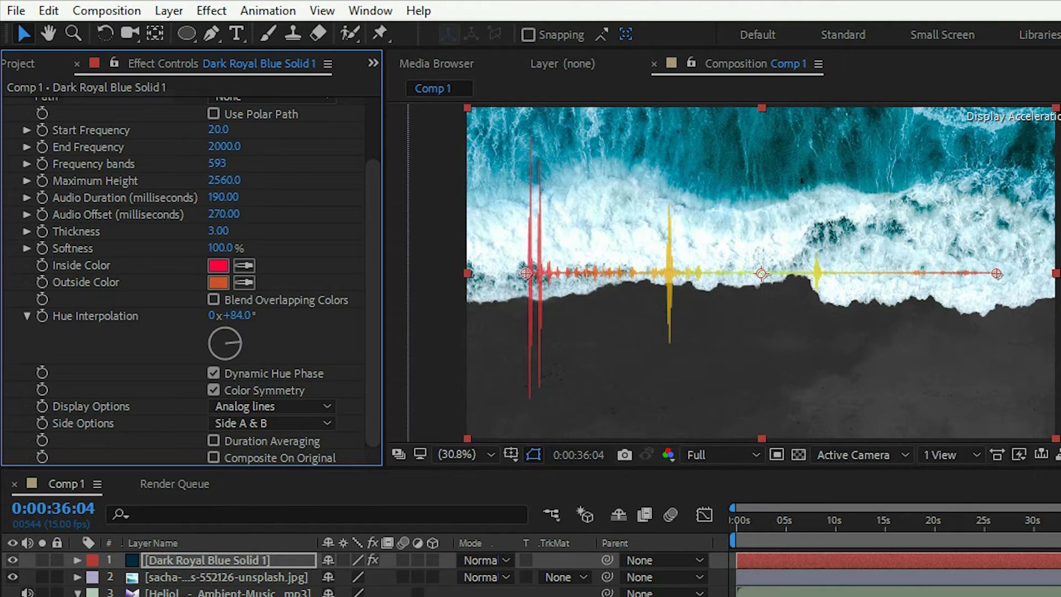
pyautogui.click(488, 457)
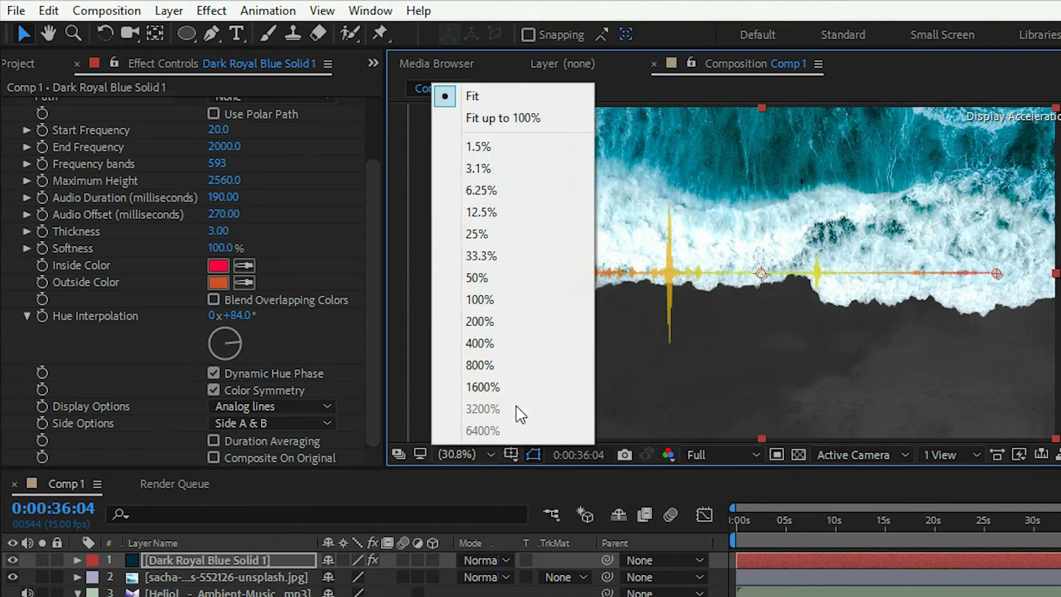
pyautogui.click(480, 300)
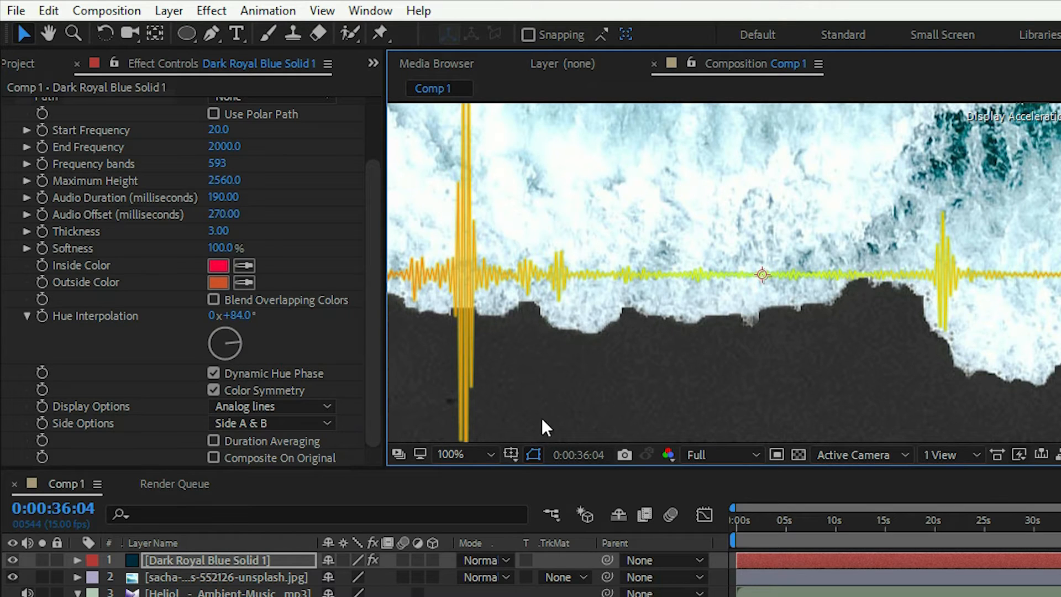
pyautogui.click(265, 409)
pyautogui.click(279, 429)
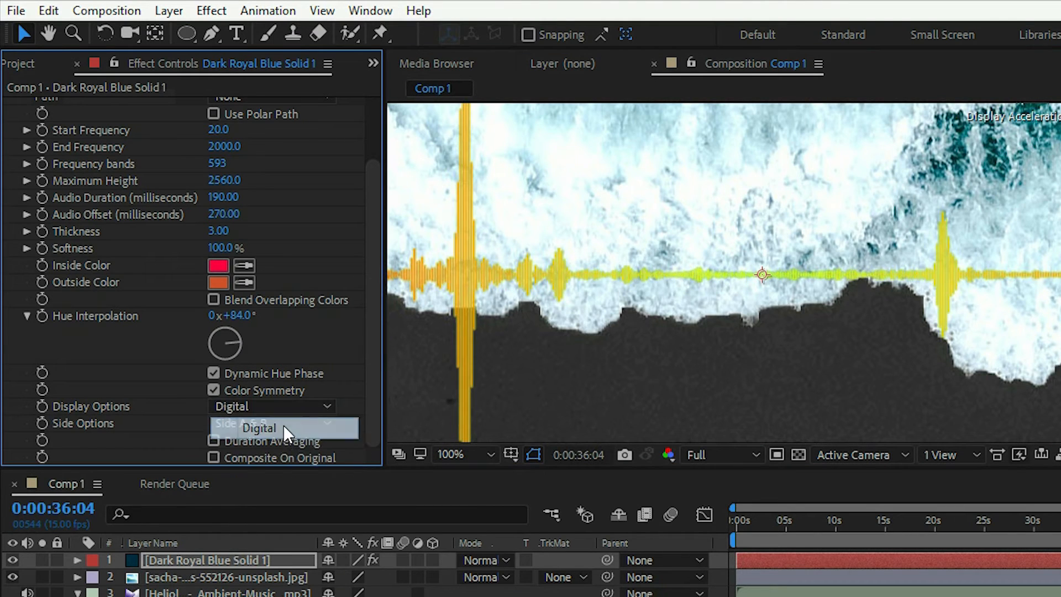
# Try the Analog lines and Analog dots display options, preview the dots on the fitted frame at 0:00:25:05, and restore Digital.
pyautogui.click(279, 407)
pyautogui.click(269, 442)
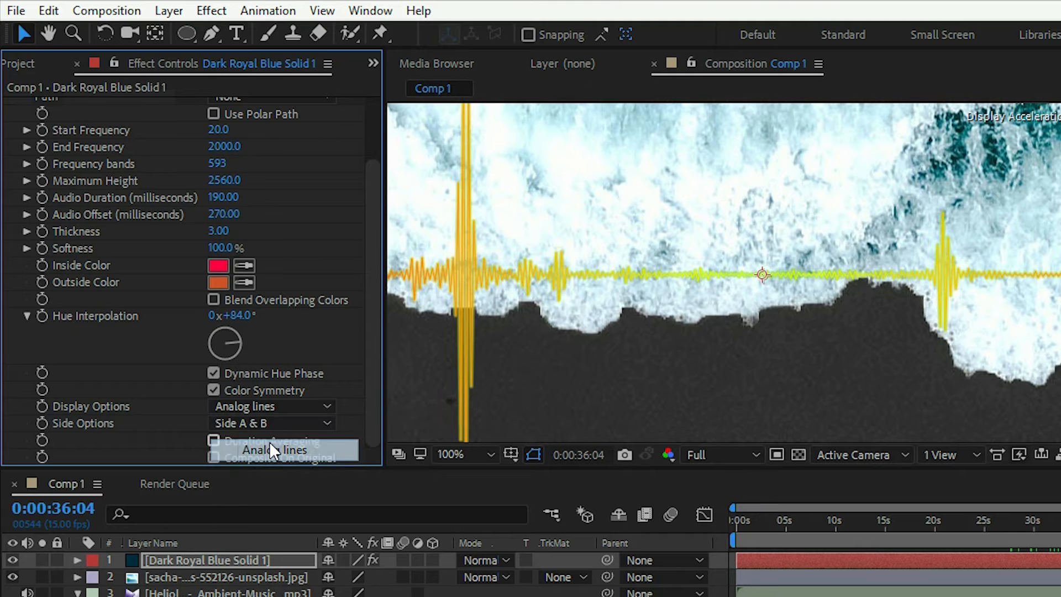
pyautogui.click(283, 405)
pyautogui.click(285, 467)
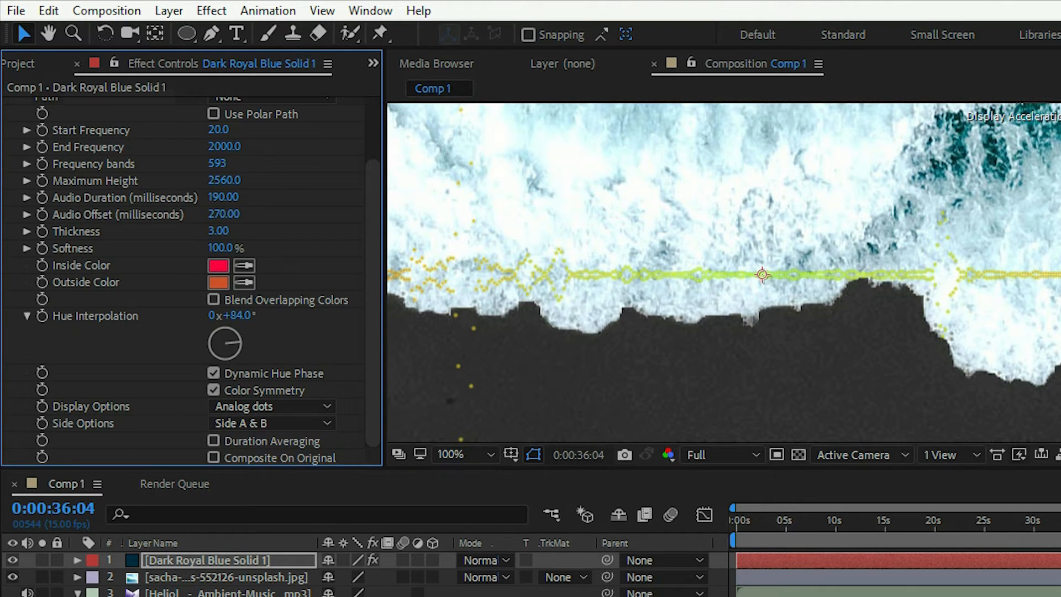
pyautogui.click(489, 453)
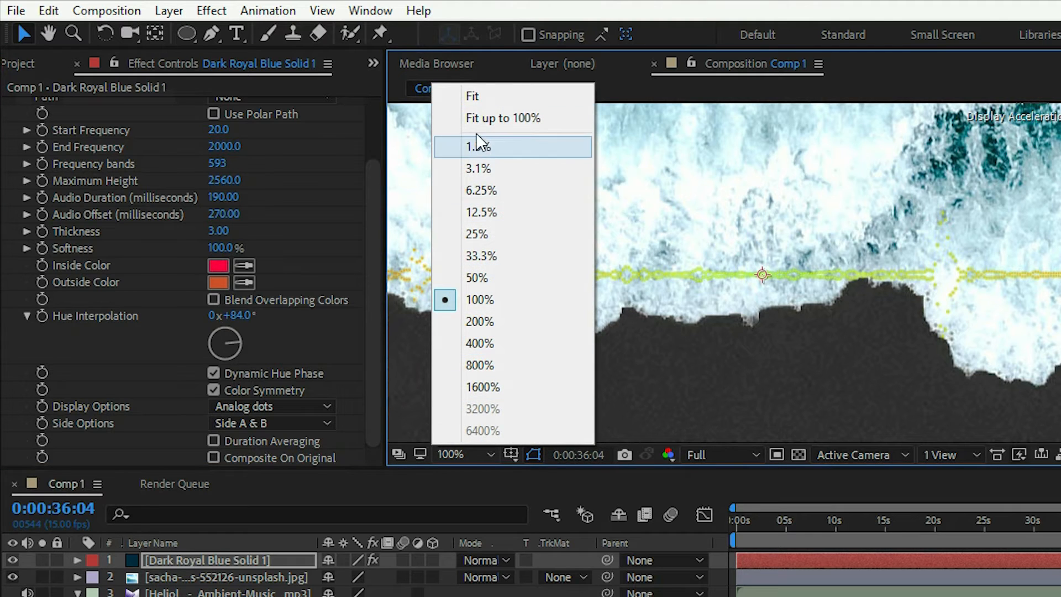
pyautogui.click(472, 97)
pyautogui.moveTo(1060, 535); pyautogui.dragTo(987, 535)
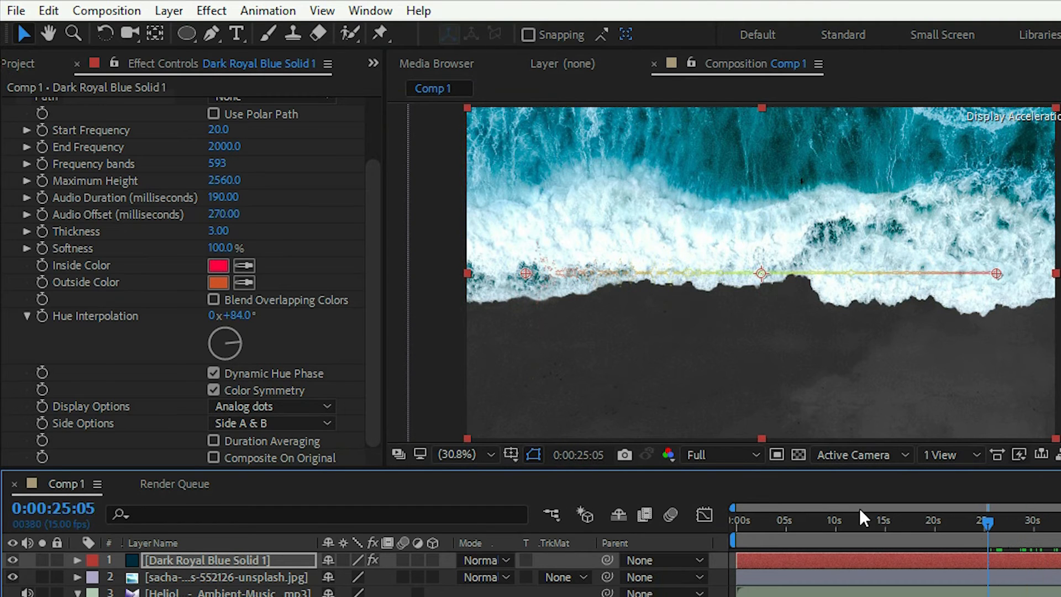
pyautogui.click(276, 408)
pyautogui.click(279, 432)
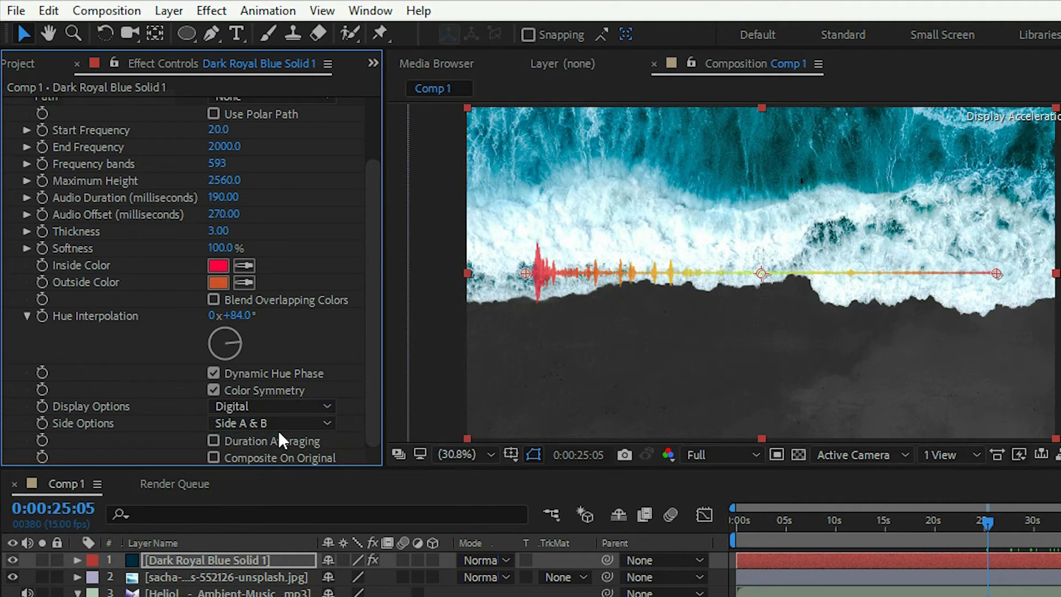
# Try the Side A and Side B options for the spectrum and restore Side A & B.
pyautogui.click(304, 456)
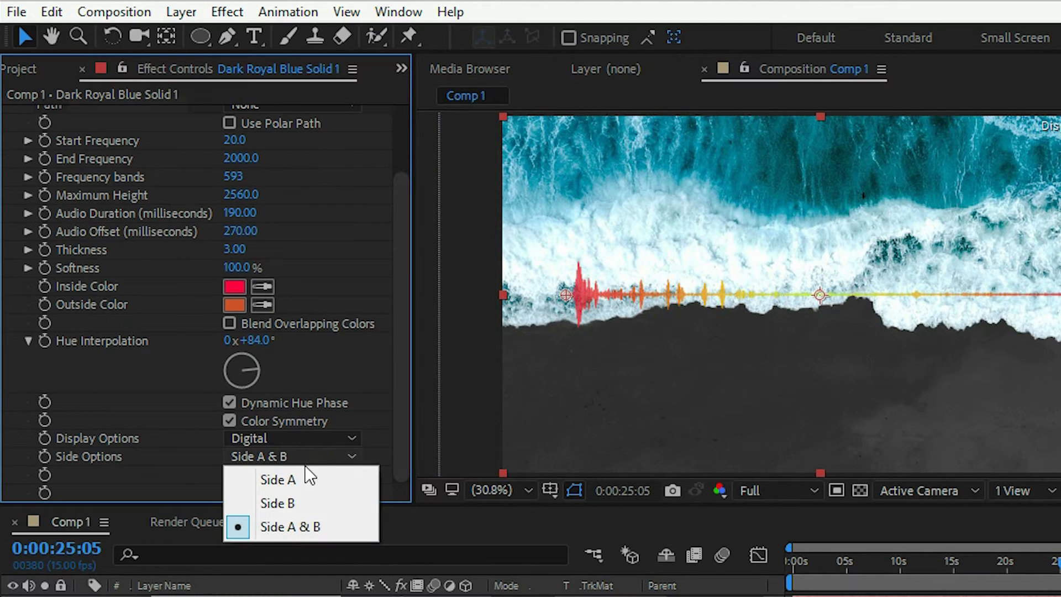
pyautogui.click(303, 483)
pyautogui.click(302, 456)
pyautogui.click(300, 501)
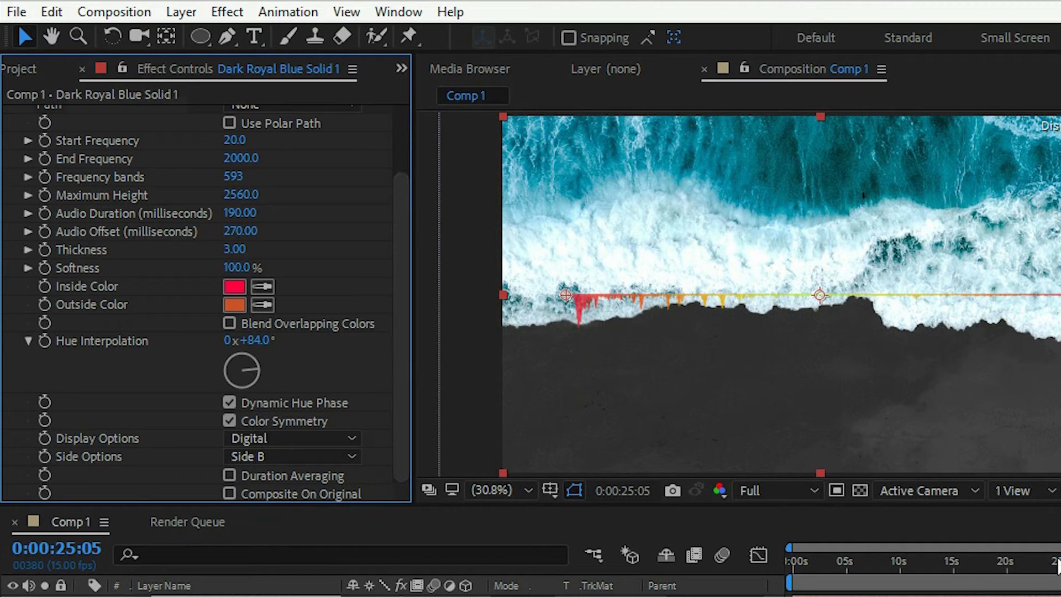
pyautogui.click(264, 455)
pyautogui.click(285, 478)
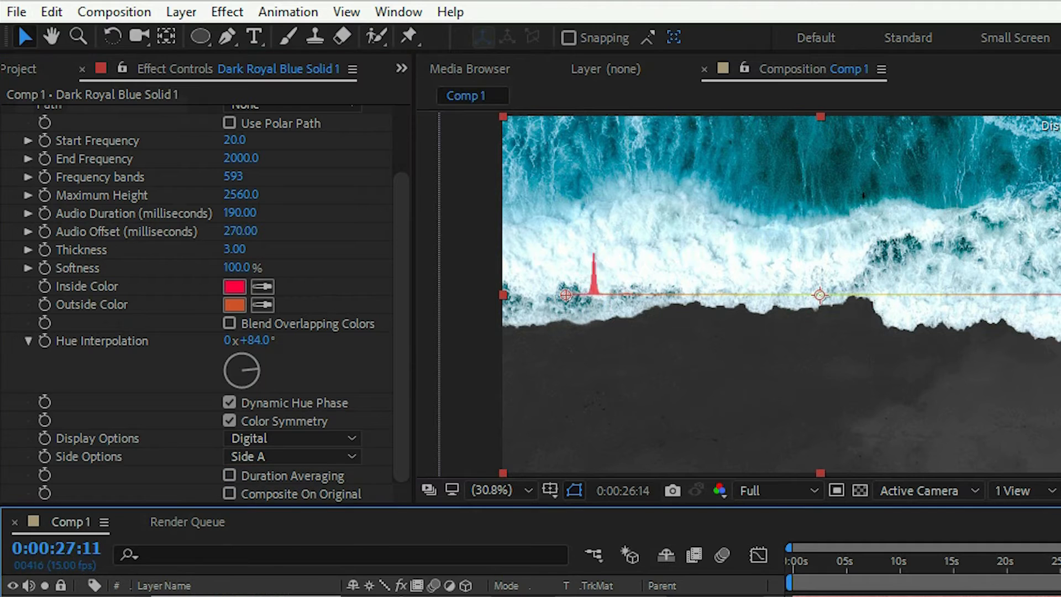
pyautogui.click(292, 456)
pyautogui.click(296, 524)
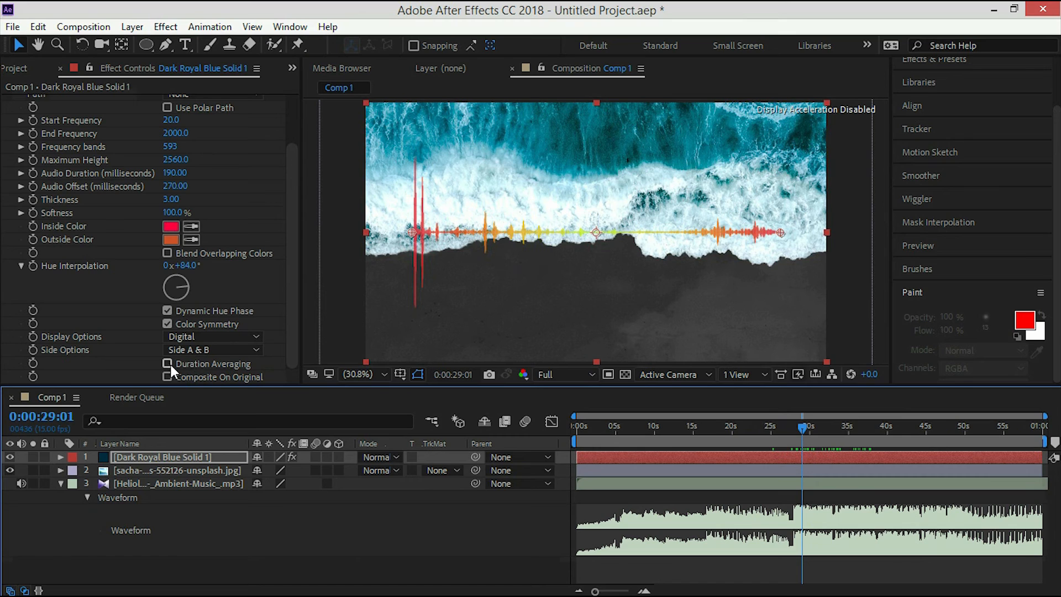
# Enable Duration Averaging for the Audio Spectrum effect.
pyautogui.click(170, 365)
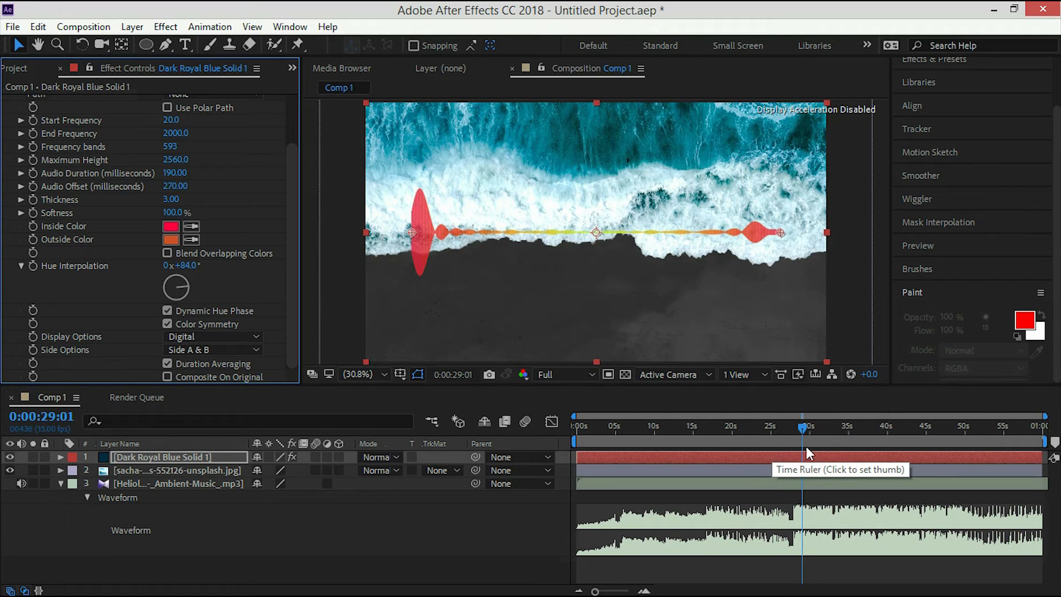
# Draw an open wavy mask path with four points across the solid layer using the Pen tool at 0:00:35:08.
pyautogui.moveTo(806, 425); pyautogui.dragTo(857, 432)
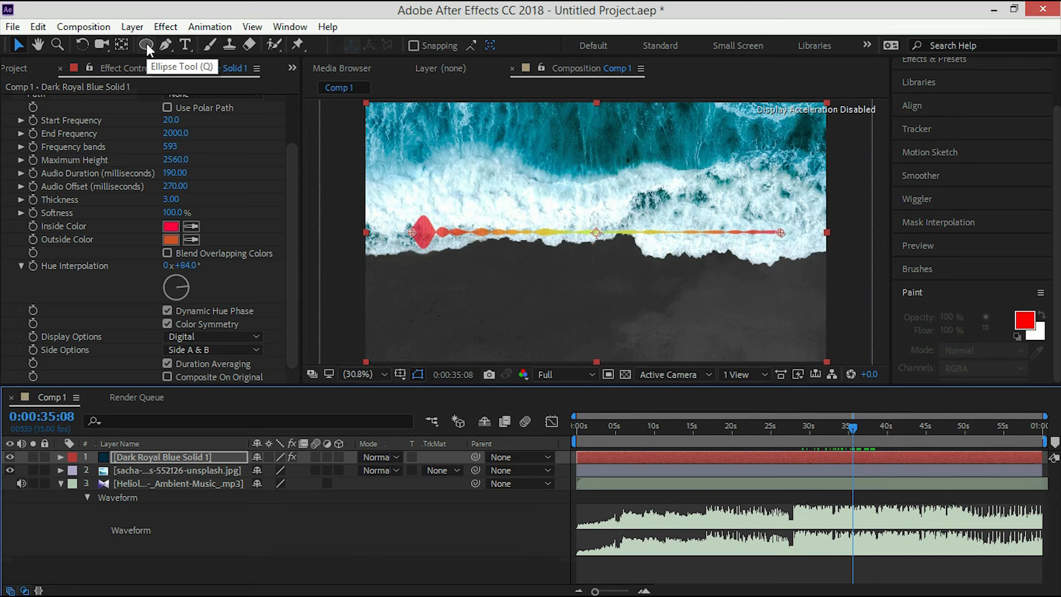
pyautogui.click(167, 44)
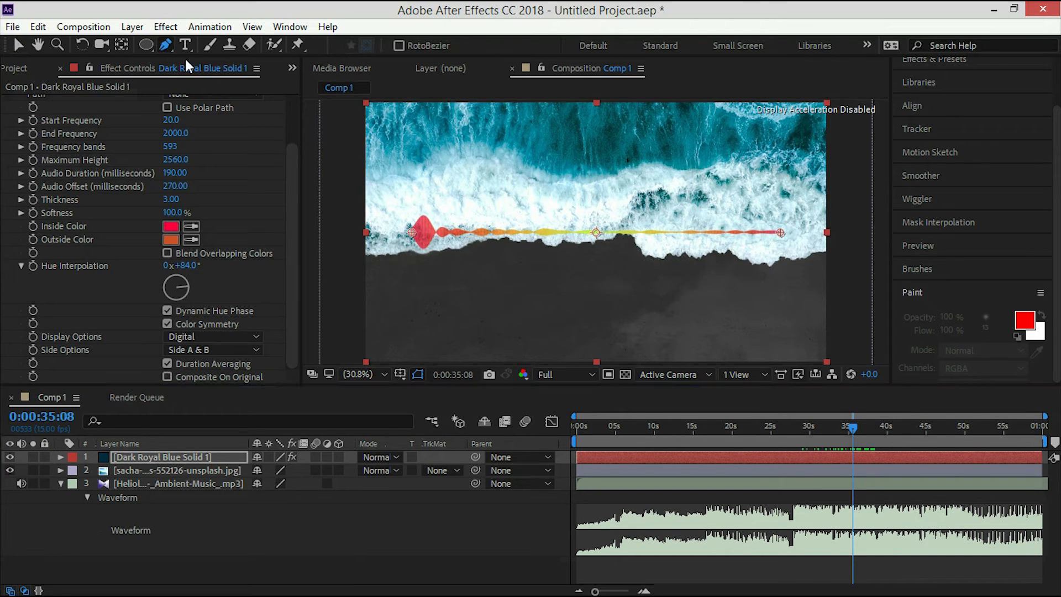
pyautogui.click(377, 269)
pyautogui.moveTo(465, 177); pyautogui.dragTo(499, 202)
pyautogui.moveTo(631, 275); pyautogui.dragTo(679, 257)
pyautogui.moveTo(708, 178); pyautogui.dragTo(772, 206)
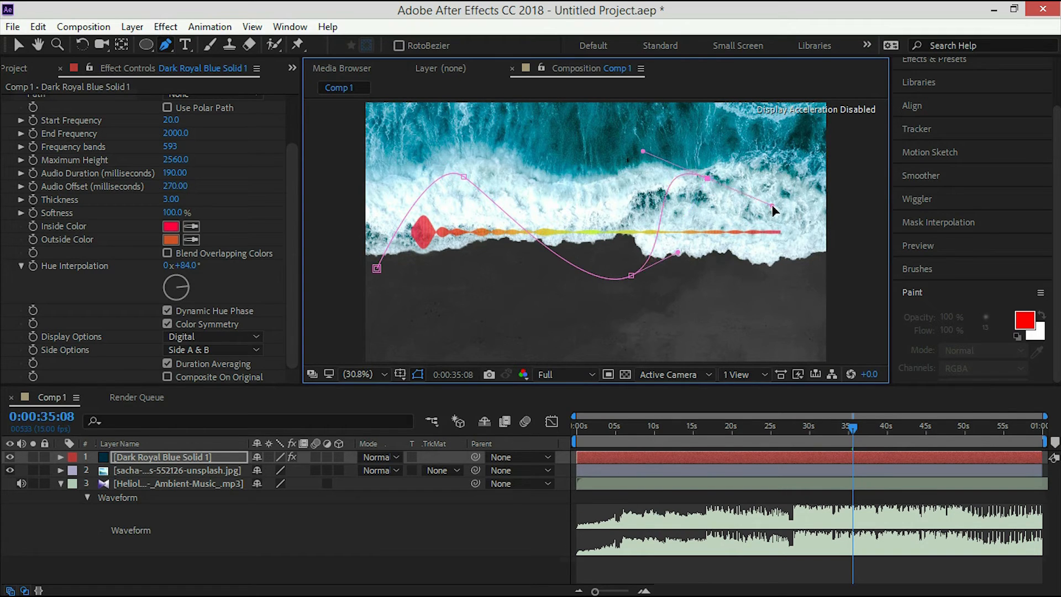
# Make the Audio Spectrum follow the wavy Mask 1 path and preview it up to 0:00:31:13.
pyautogui.moveTo(294, 224); pyautogui.dragTo(296, 160)
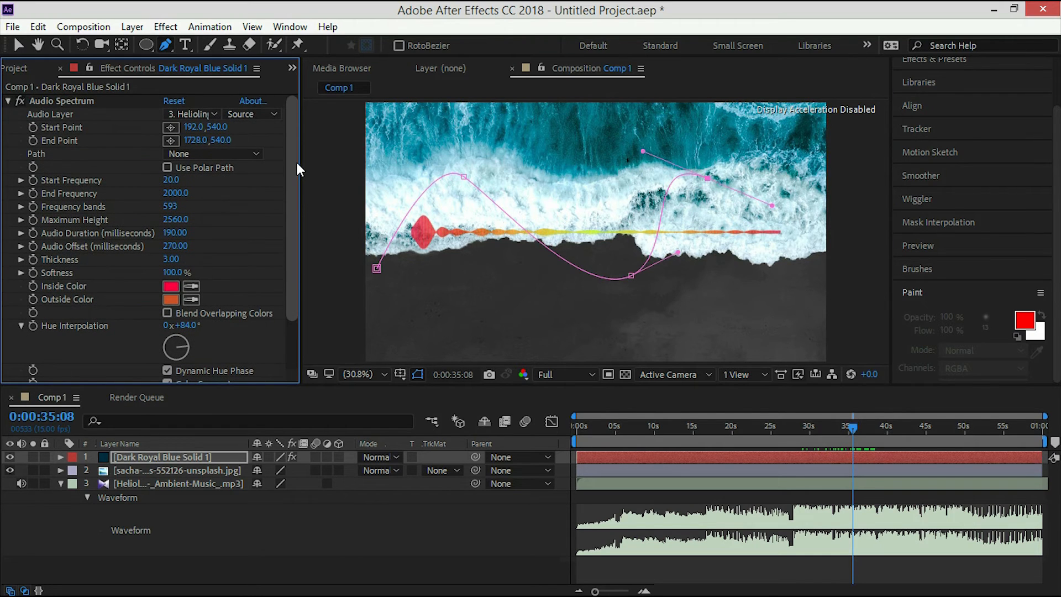
pyautogui.click(218, 155)
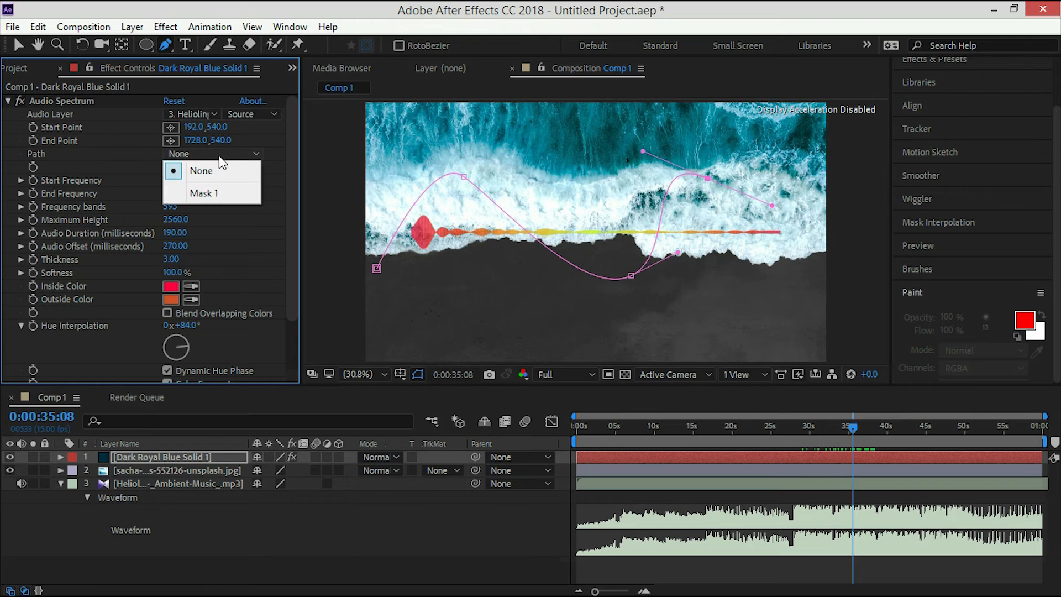
pyautogui.click(215, 195)
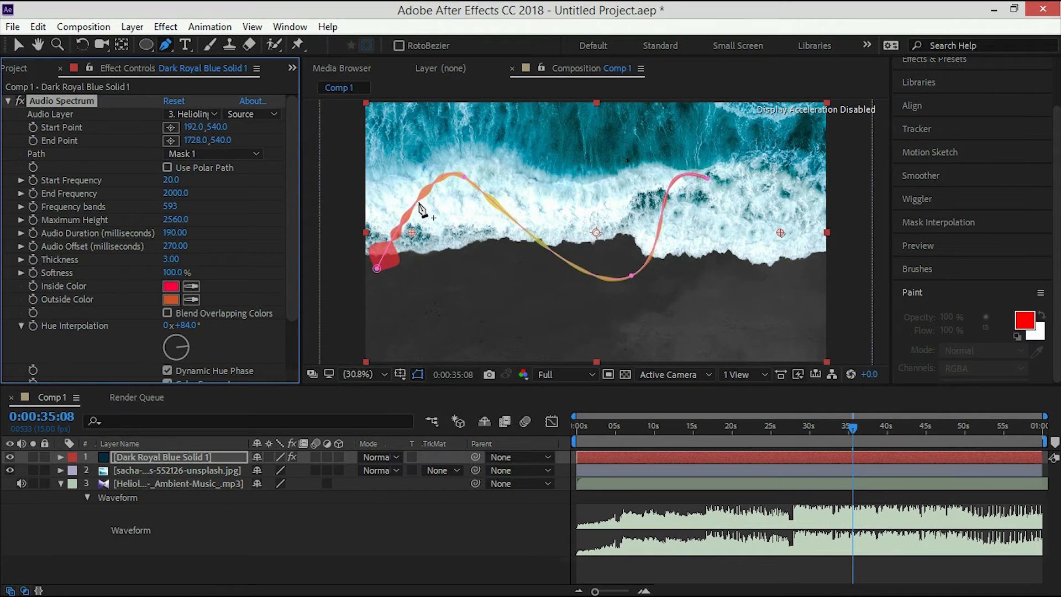
pyautogui.moveTo(851, 426); pyautogui.dragTo(822, 429)
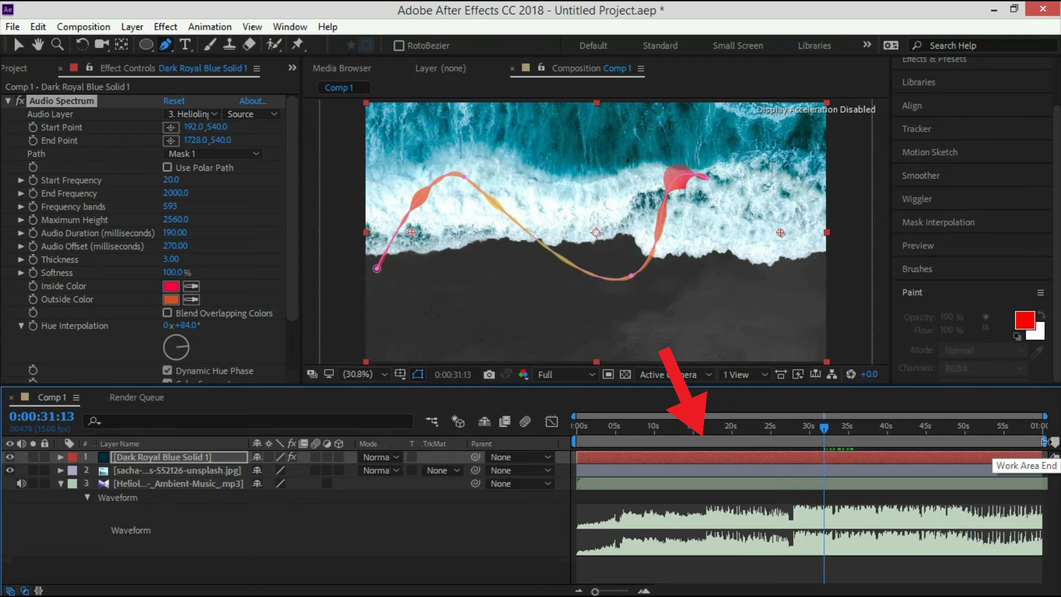
# Limit the work area to about 12 s through 50 s and preview the composition at 0:00:24:04.
pyautogui.moveTo(1046, 442); pyautogui.dragTo(965, 440)
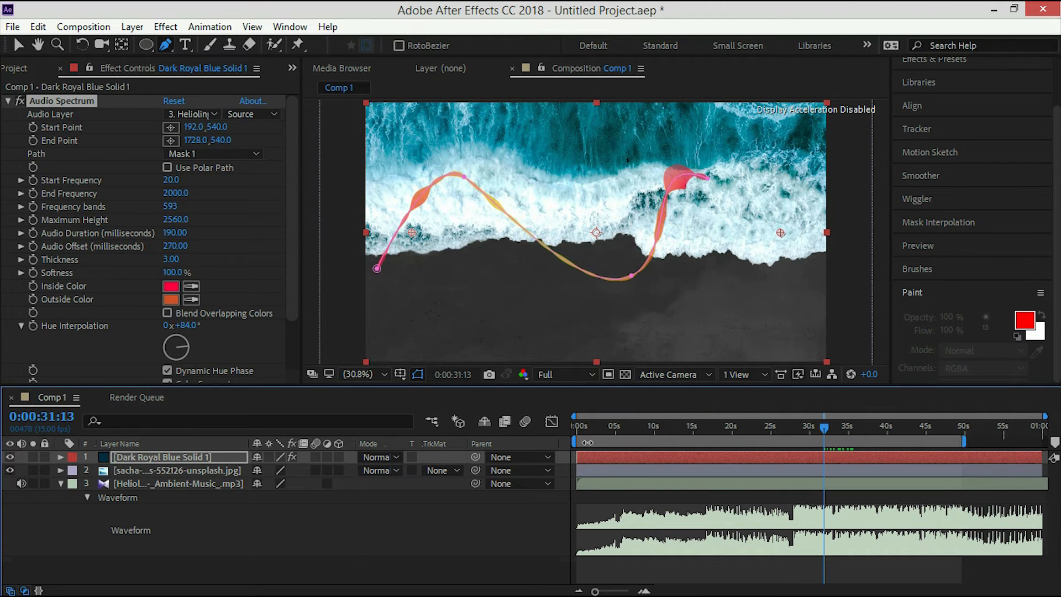
pyautogui.moveTo(573, 441); pyautogui.dragTo(667, 457)
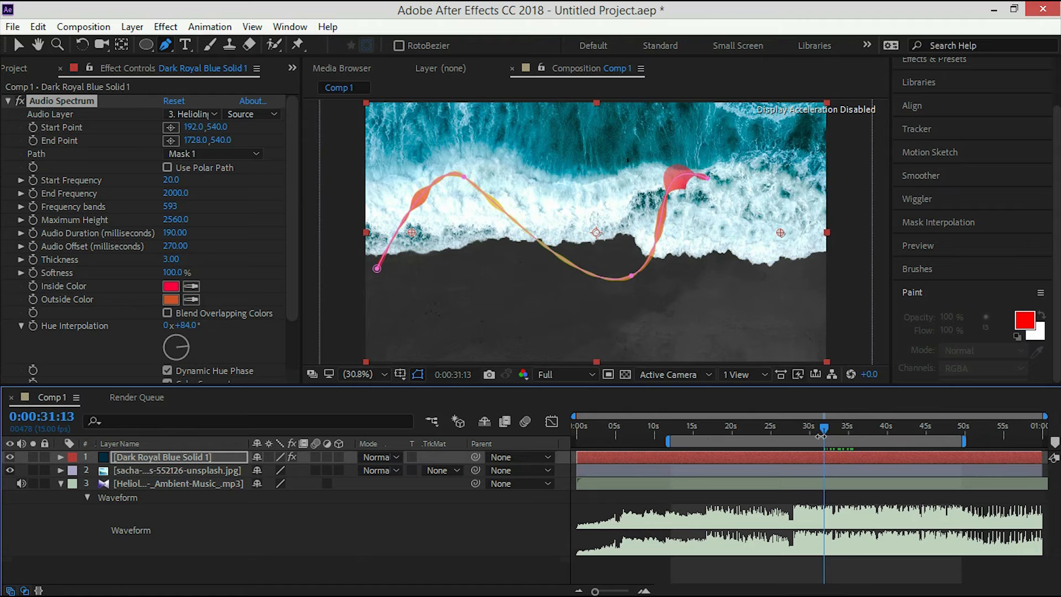
pyautogui.moveTo(821, 425); pyautogui.dragTo(761, 428)
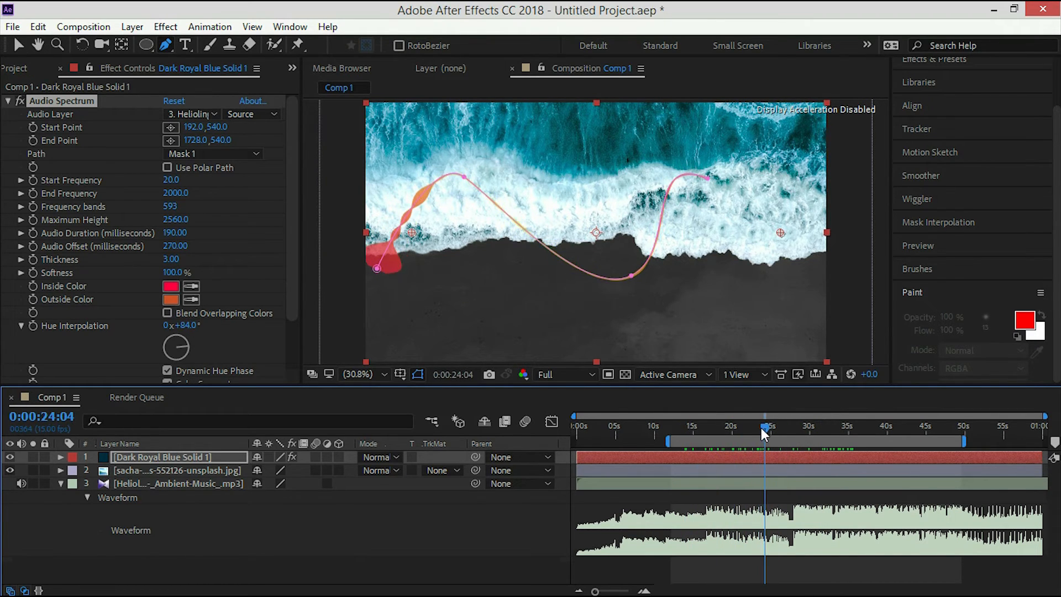
# Delete the wavy Mask 1 from the Dark Royal Blue Solid 1 layer.
pyautogui.click(59, 457)
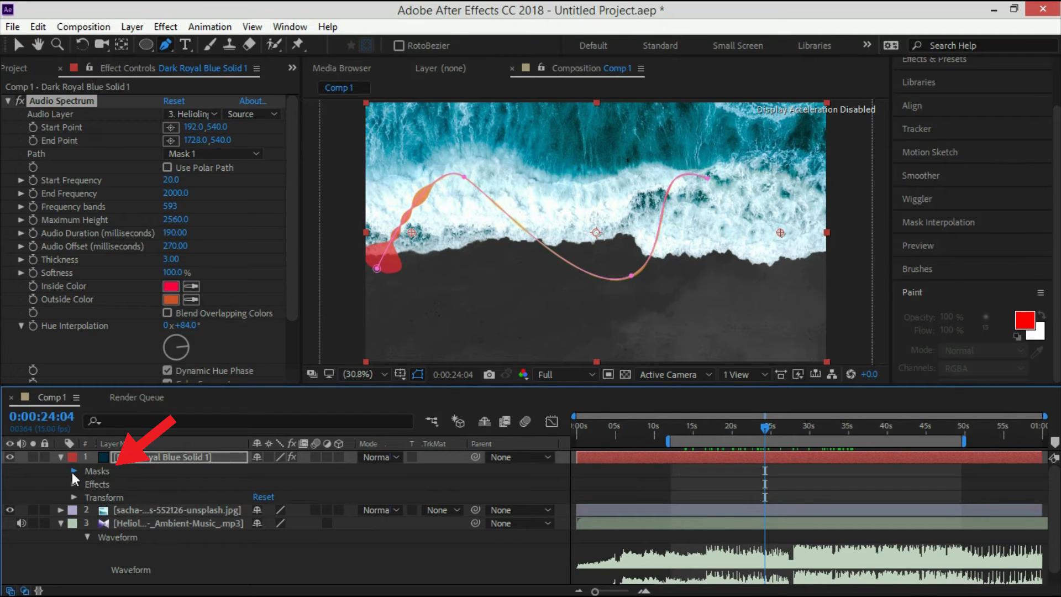
pyautogui.click(72, 472)
pyautogui.click(117, 483)
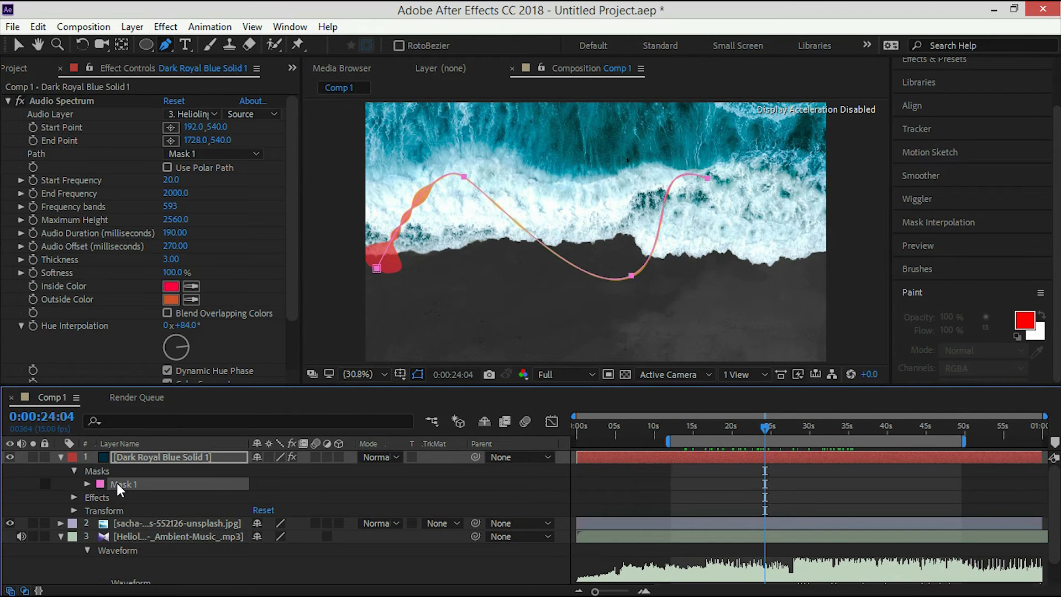
pyautogui.press('Delete')
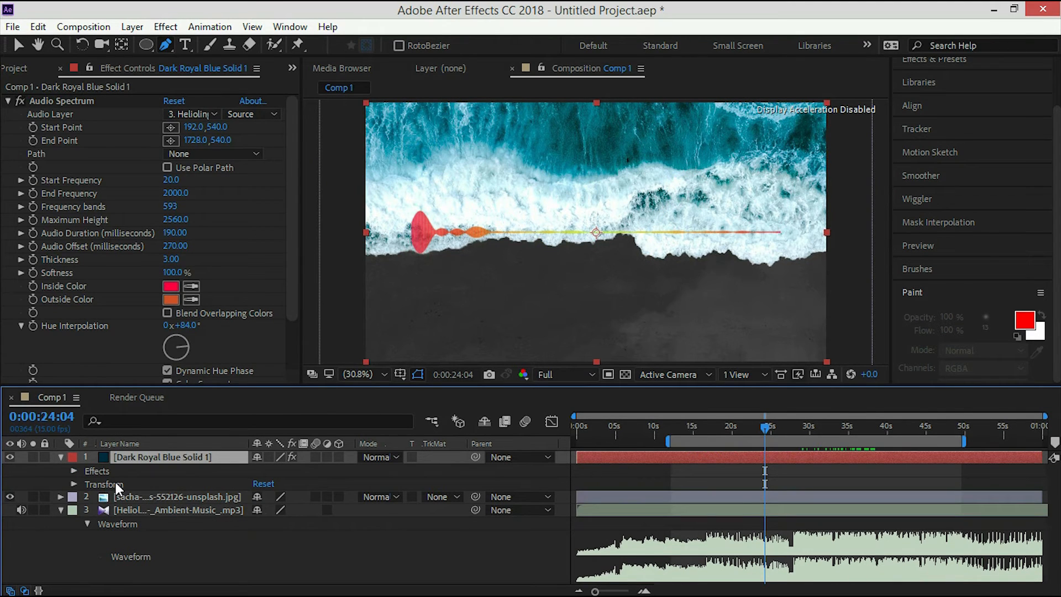
# Draw a circular mask around the middle of the solid with the Ellipse tool and assign Mask 1 as the spectrum's path.
pyautogui.click(145, 44)
pyautogui.press('q')
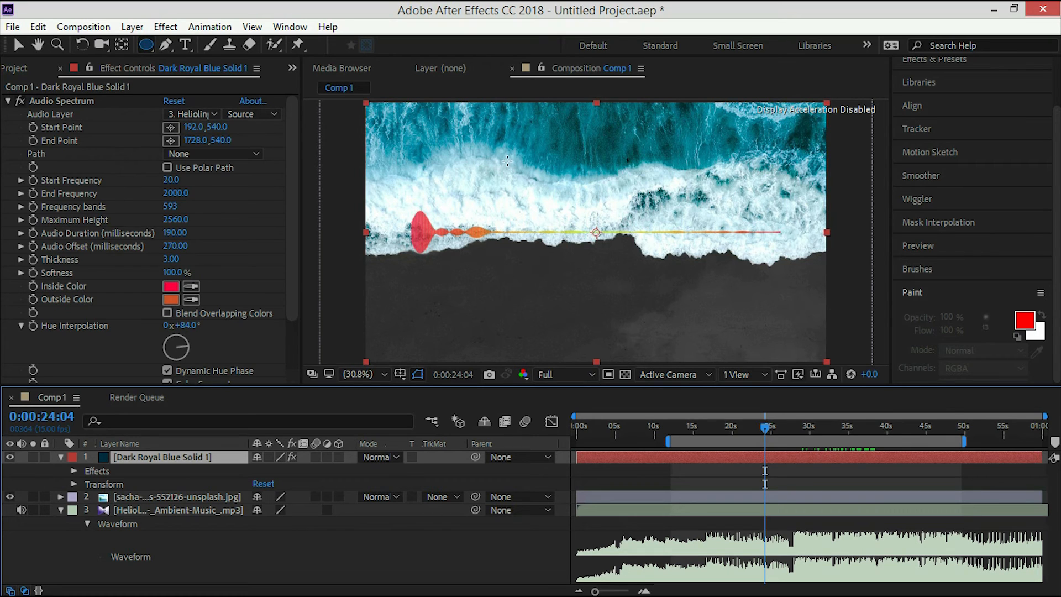
pyautogui.moveTo(505, 161); pyautogui.dragTo(643, 302)
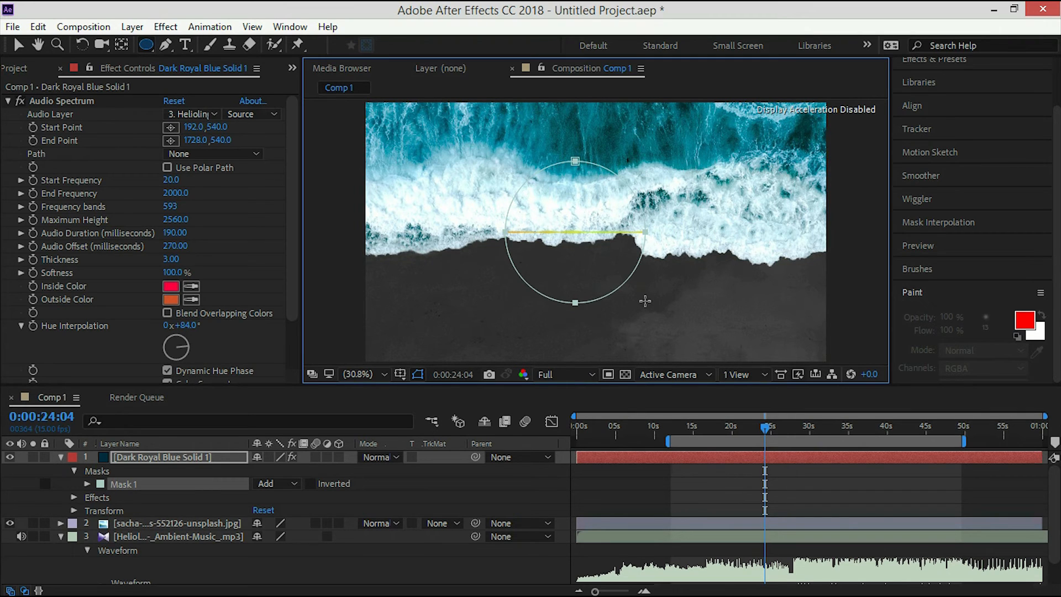
pyautogui.click(242, 154)
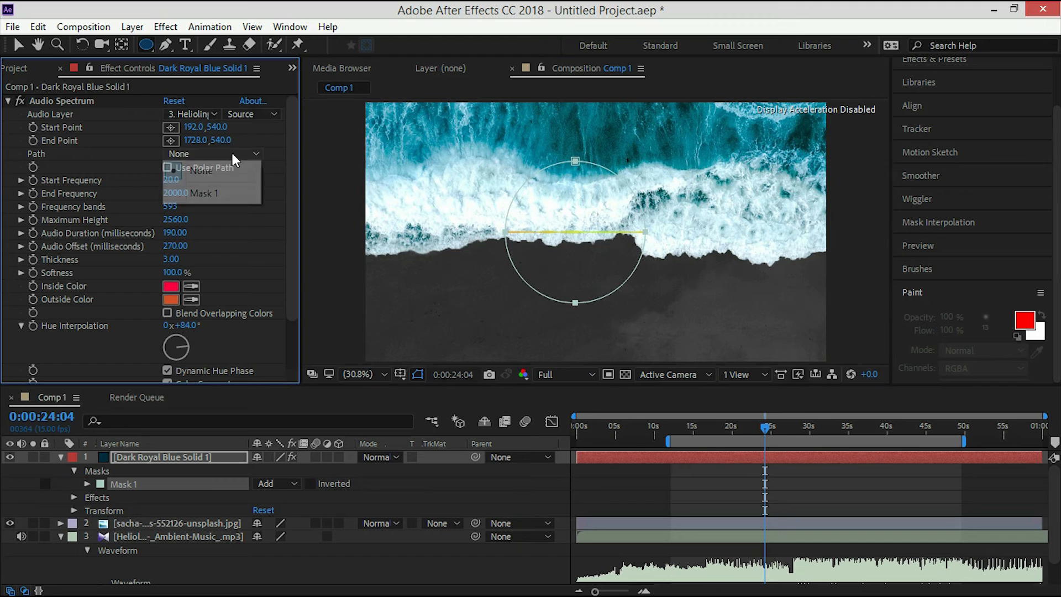
pyautogui.click(232, 193)
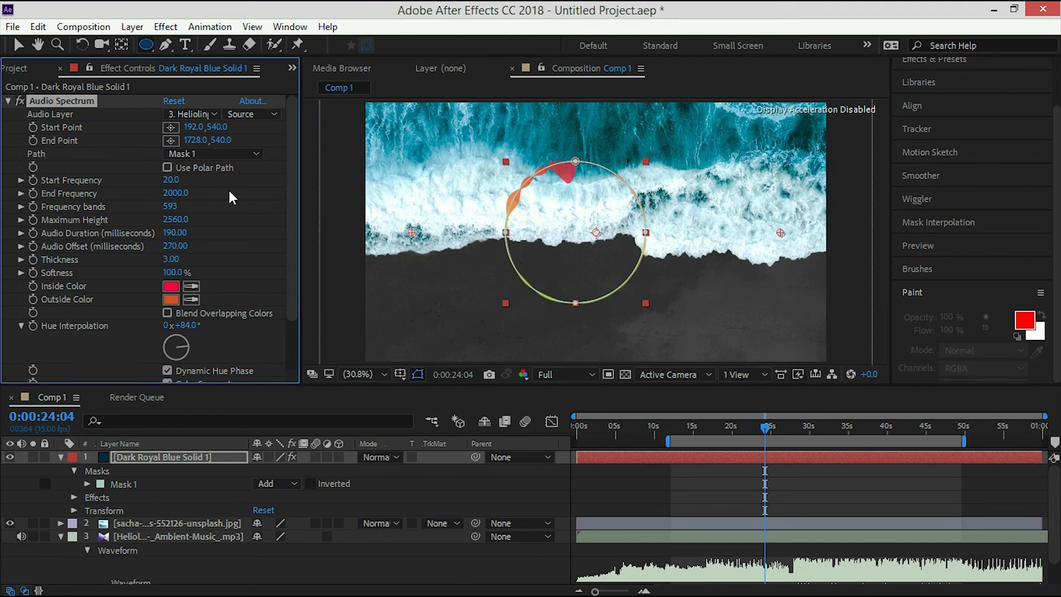
# Enlarge and reposition the solid layer with the circular spectrum, and move the spectrum's start point to 105.6, 548.4.
pyautogui.press('v')
pyautogui.moveTo(645, 300); pyautogui.dragTo(664, 316)
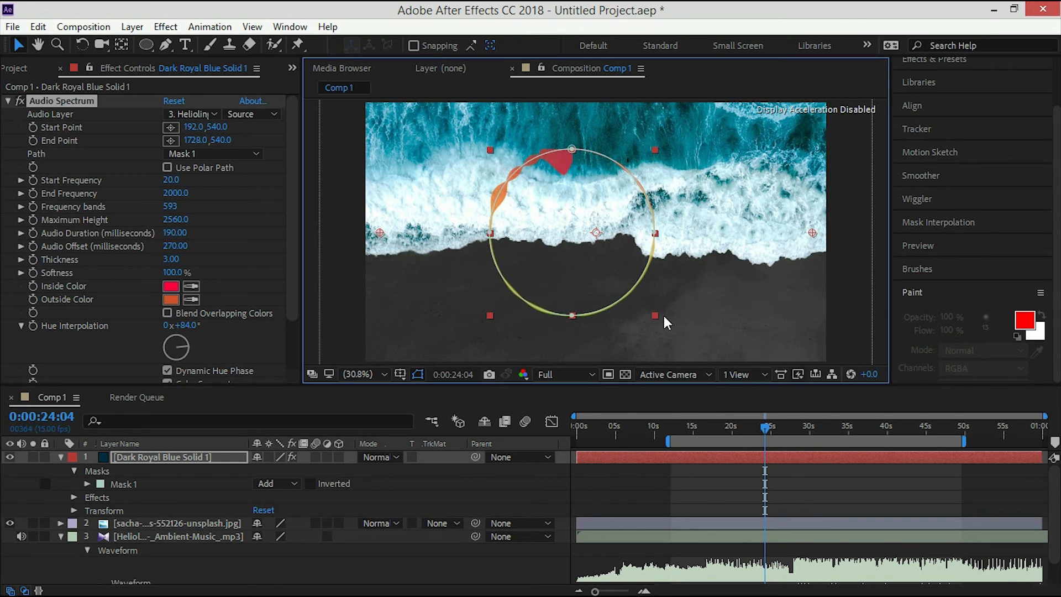
pyautogui.moveTo(585, 236)
pyautogui.mouseDown()
pyautogui.moveTo(600, 236)
pyautogui.moveTo(590, 241)
pyautogui.mouseUp()
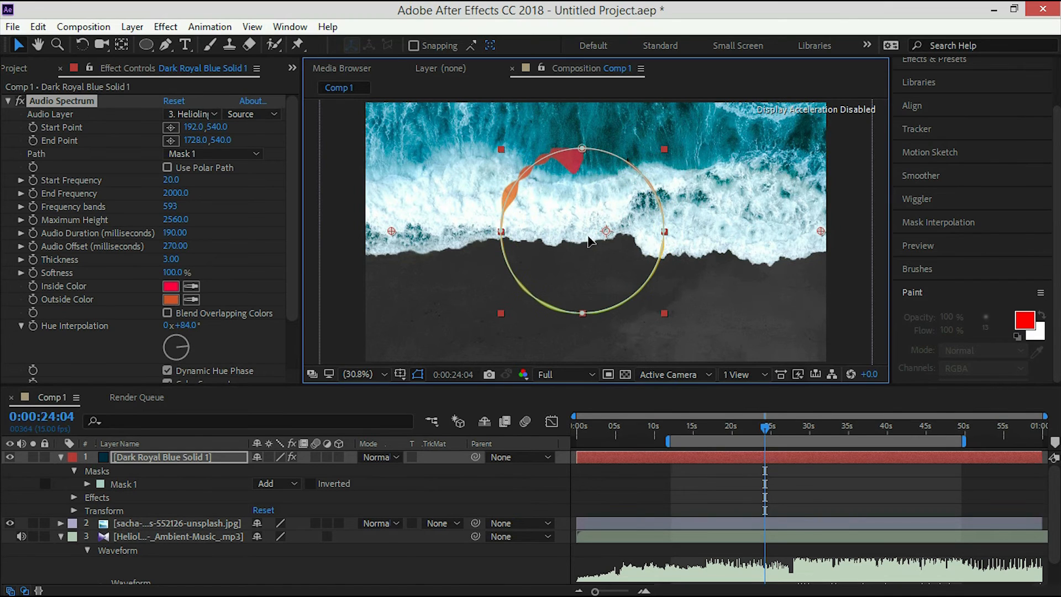
pyautogui.moveTo(391, 231); pyautogui.dragTo(366, 232)
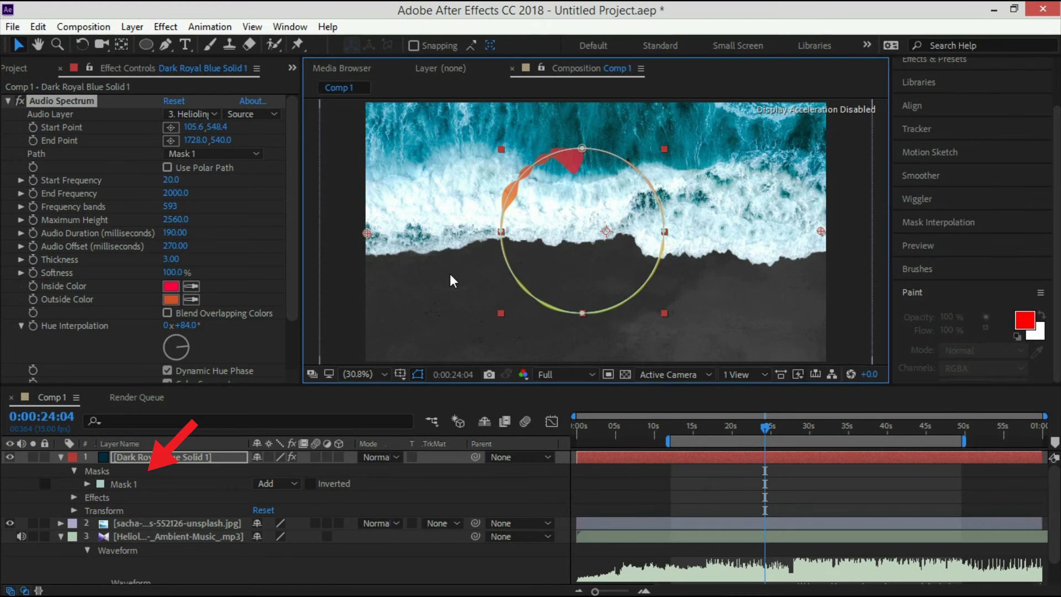
# Set the mode of Mask 1 to None and preview the circular spectrum at 0:00:25:11.
pyautogui.click(268, 480)
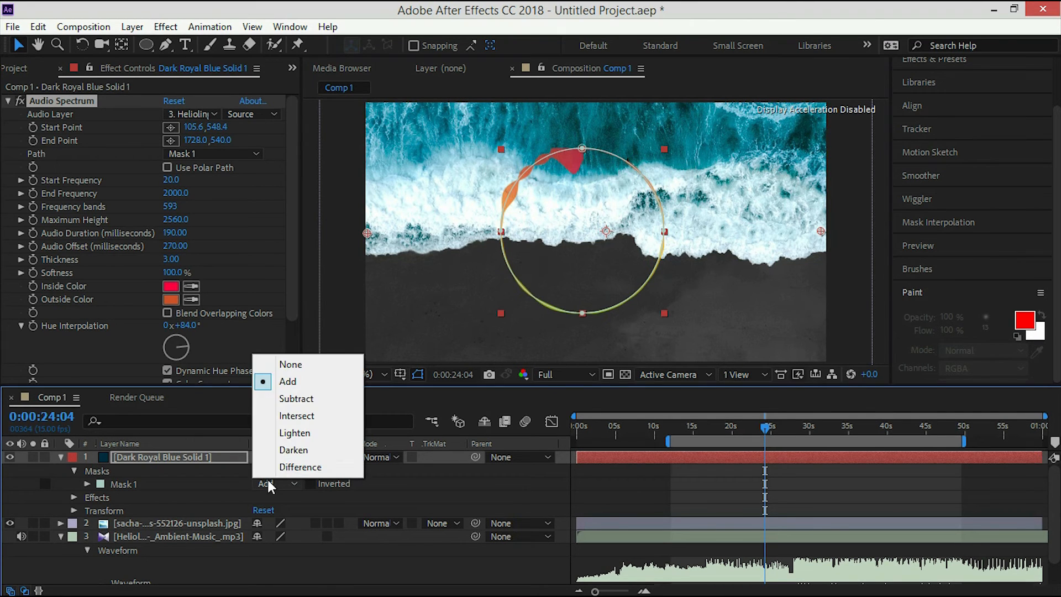
pyautogui.click(308, 367)
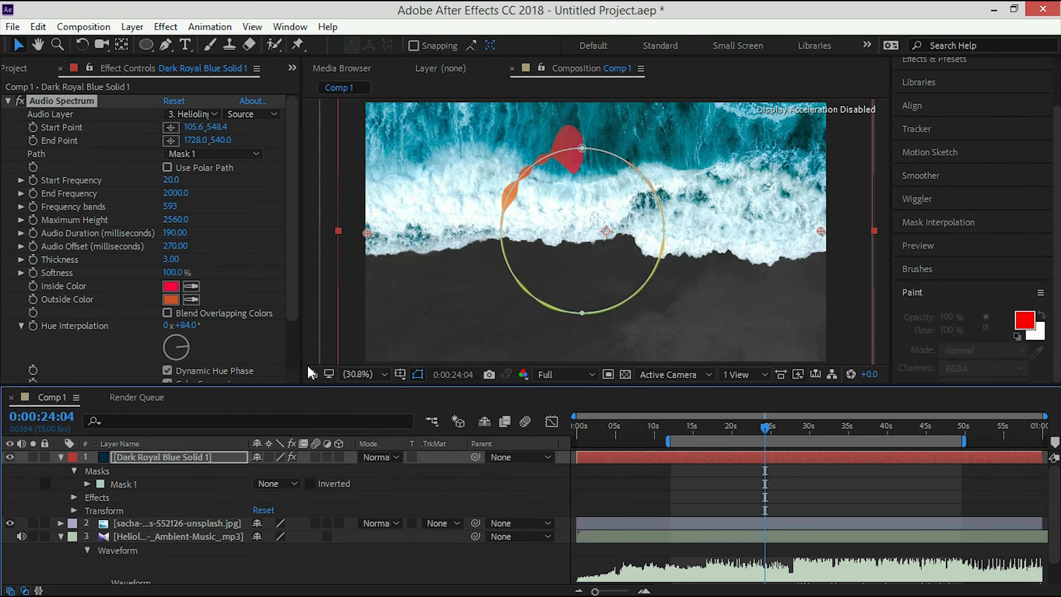
pyautogui.click(408, 566)
pyautogui.moveTo(764, 426); pyautogui.dragTo(739, 436)
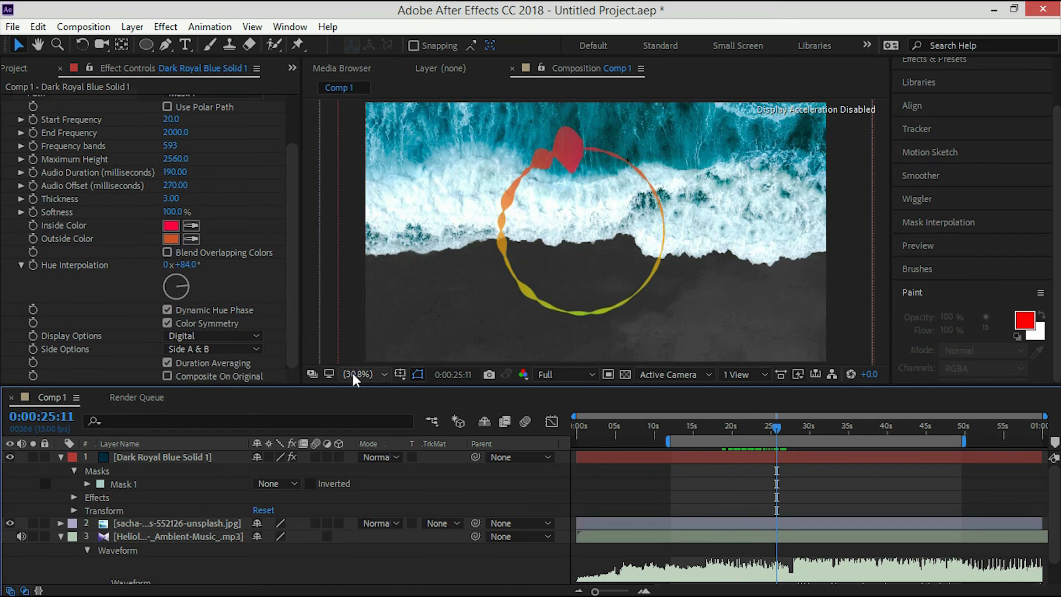
# Try the Side A option on the circular spectrum and settle on Side B.
pyautogui.click(243, 349)
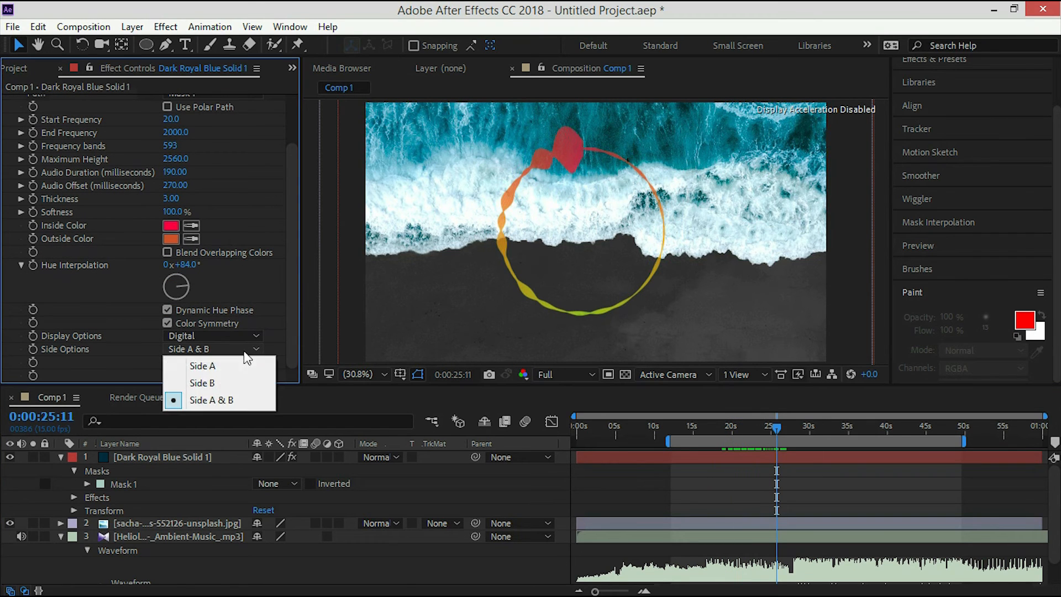
pyautogui.click(238, 367)
pyautogui.click(233, 348)
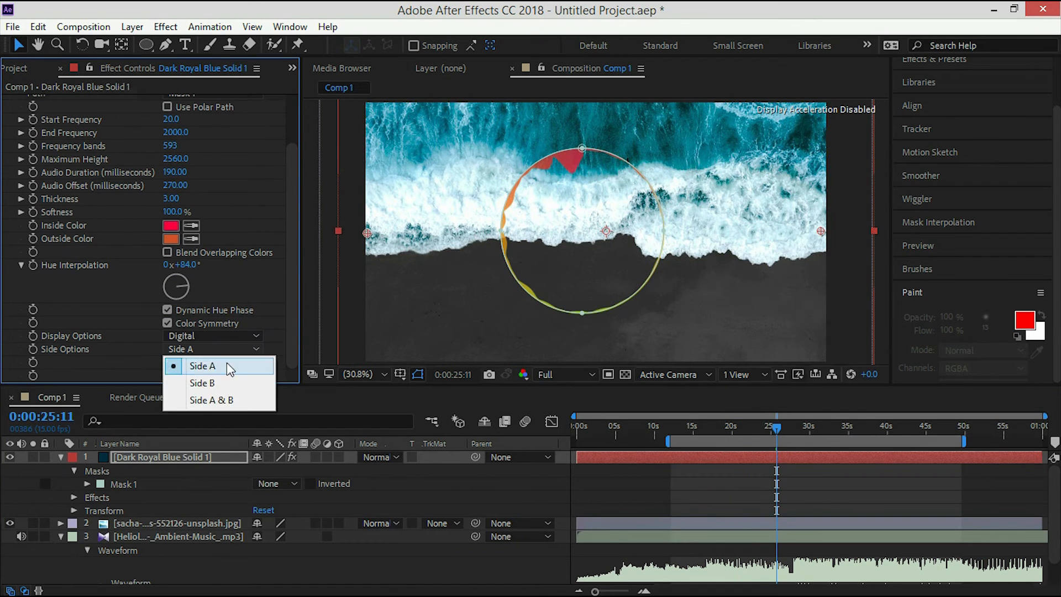
pyautogui.click(220, 383)
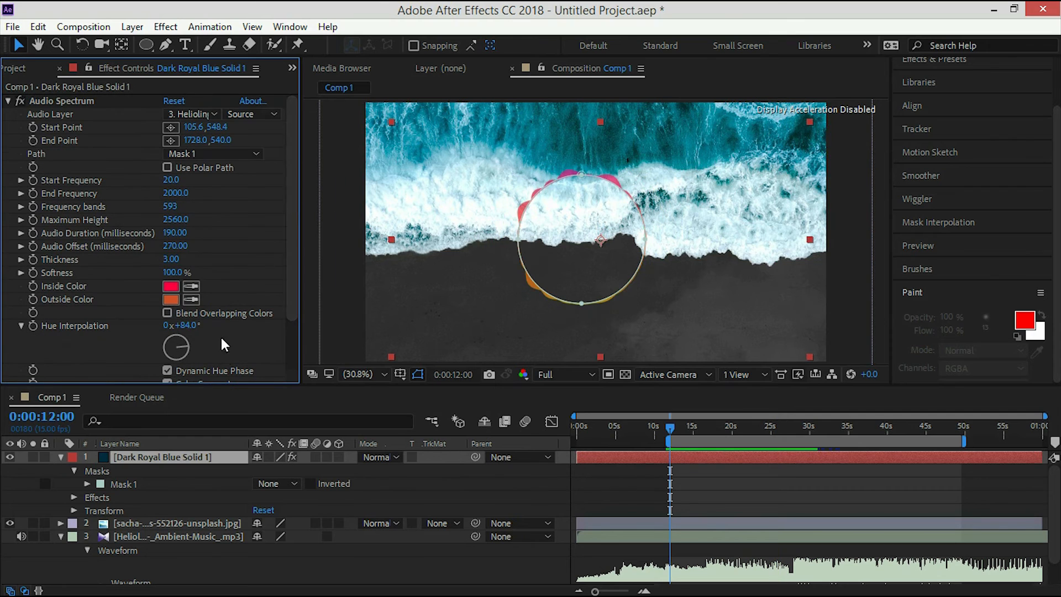
# Duplicate the Dark Royal Blue Solid 1 layer.
pyautogui.click(125, 456)
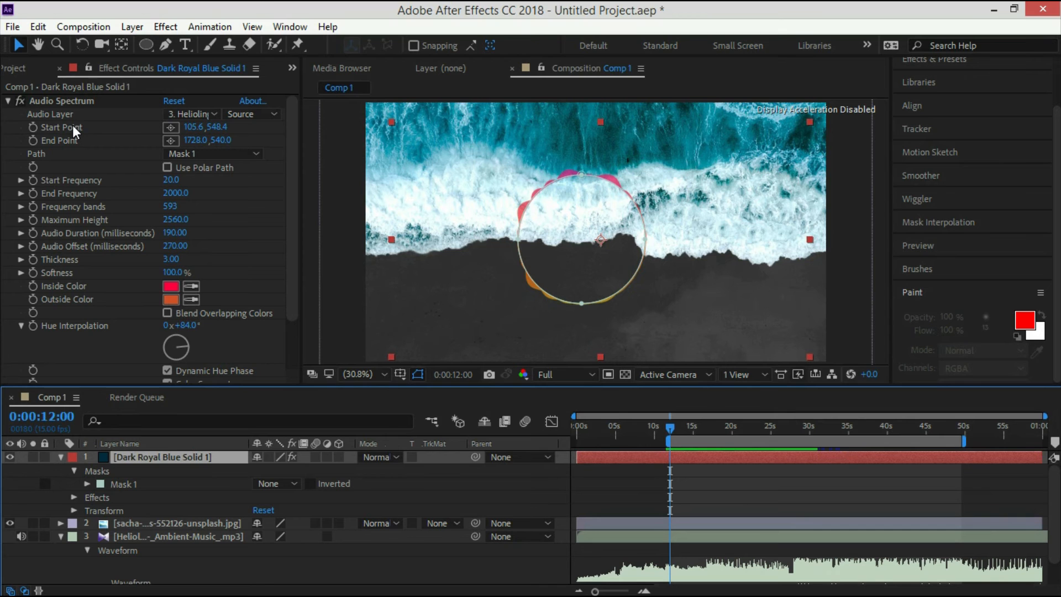
pyautogui.click(36, 26)
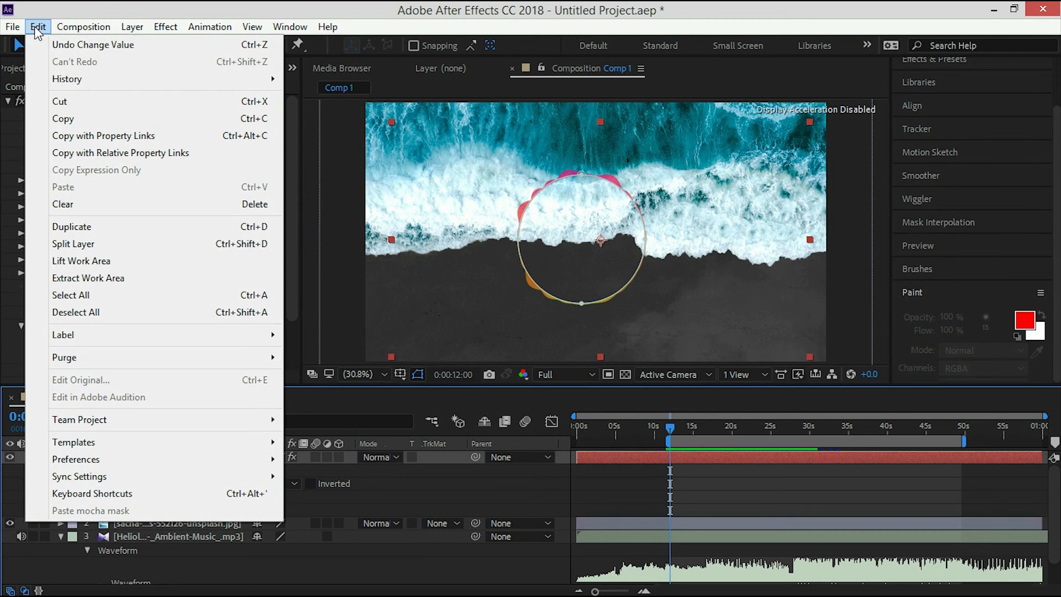
pyautogui.click(95, 226)
# Try scaling the duplicated solid layer down inside the original circle and undo the scaling.
pyautogui.scroll(-5, 292, 287)
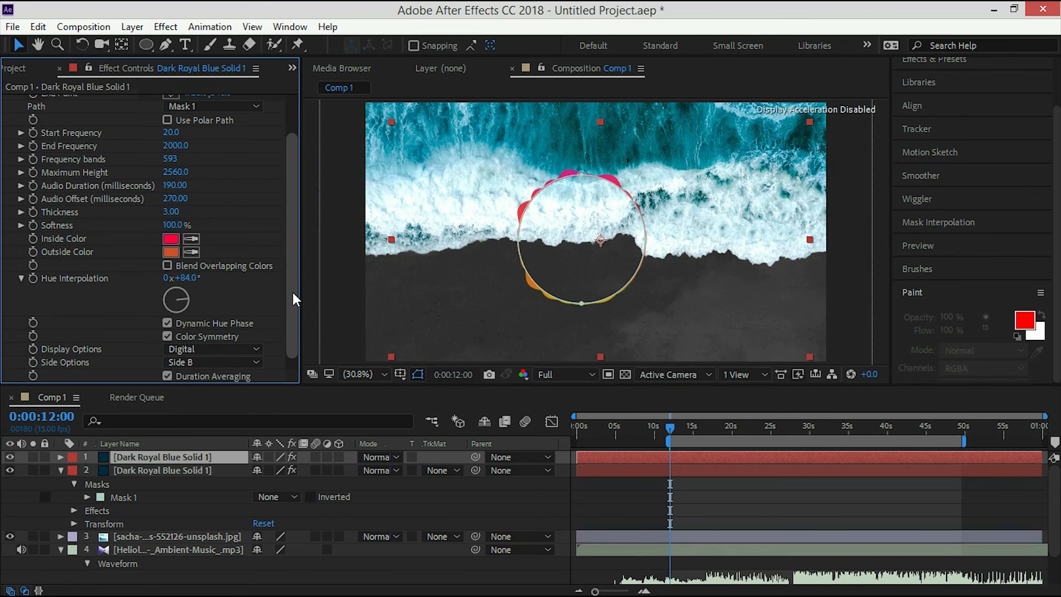
pyautogui.moveTo(391, 356); pyautogui.dragTo(450, 319)
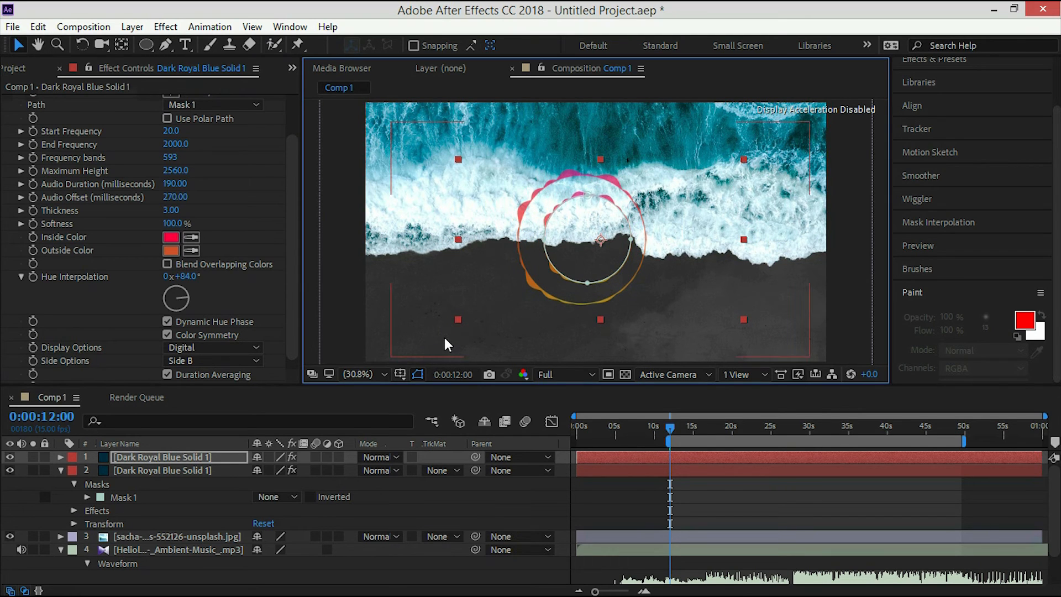
pyautogui.hotkey('ctrl', 'z')
# Set the duplicate's spectrum to Analog lines on Side A with Duration Averaging disabled.
pyautogui.moveTo(292, 257); pyautogui.dragTo(293, 267)
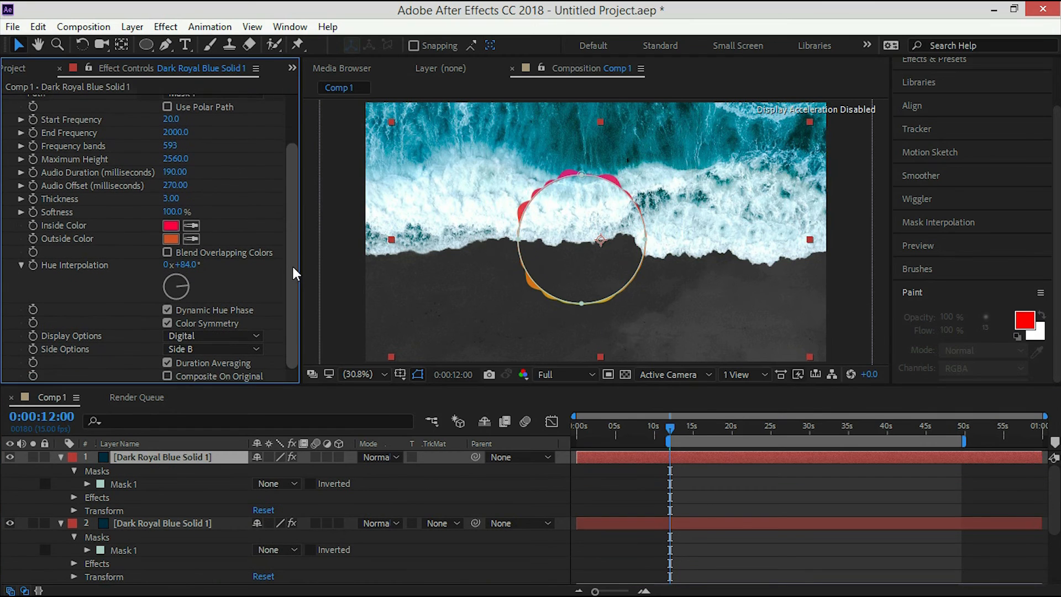
pyautogui.click(215, 336)
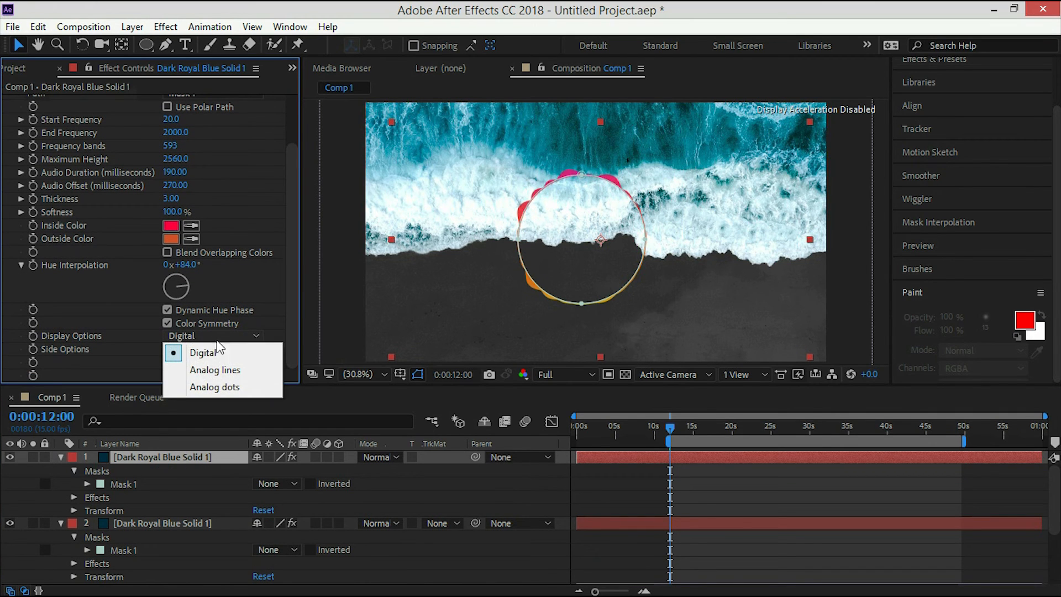
pyautogui.click(215, 370)
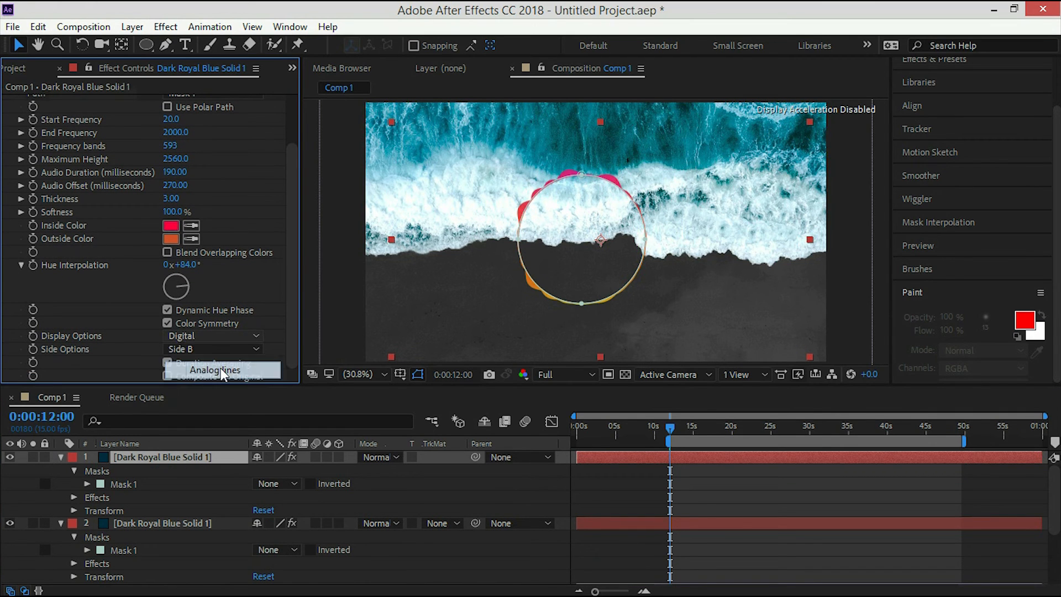
pyautogui.click(202, 349)
pyautogui.click(200, 361)
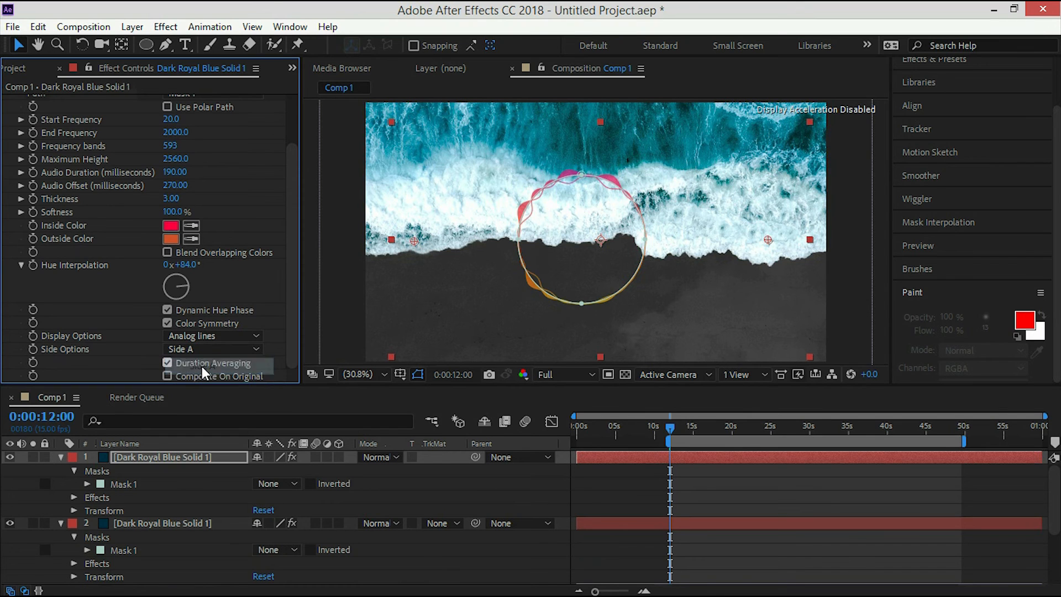
pyautogui.click(169, 365)
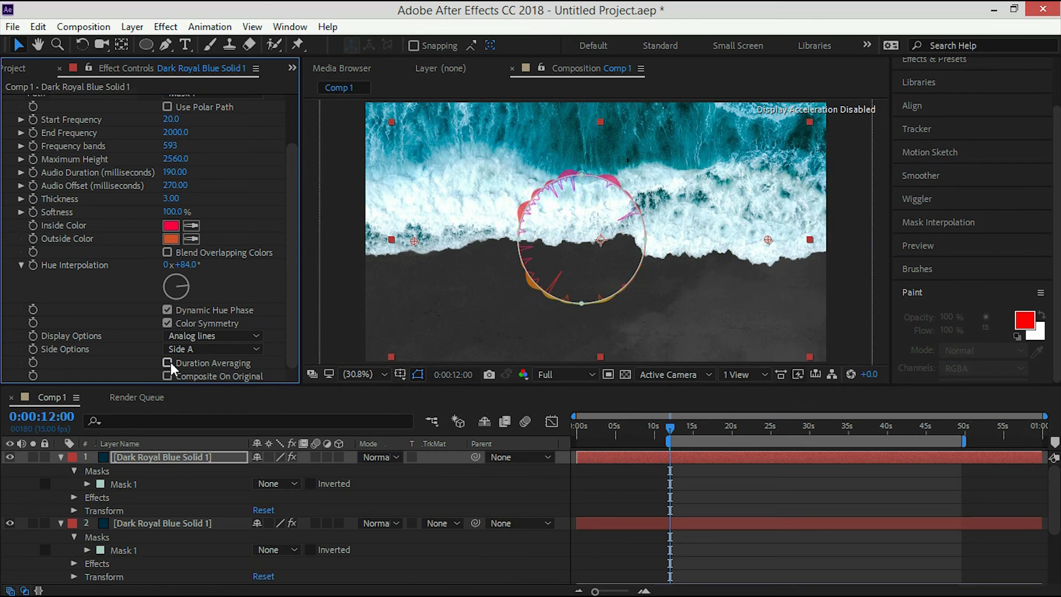
# Set the duplicate spectrum's Hue Interpolation to 124° and its Inside Color to bright green 66FF00.
pyautogui.moveTo(180, 290); pyautogui.dragTo(188, 291)
pyautogui.click(171, 226)
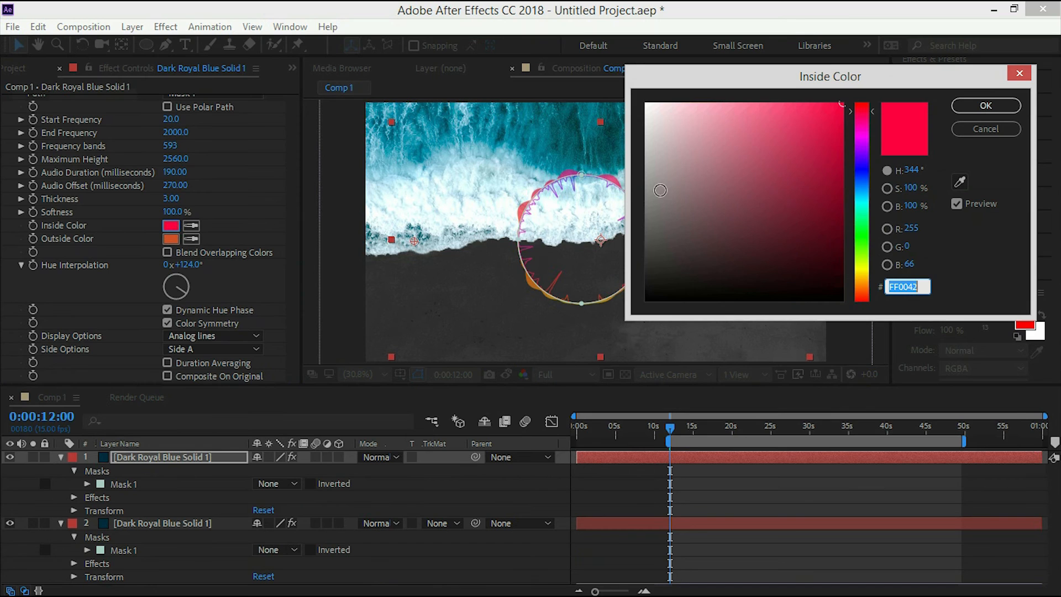
pyautogui.click(860, 248)
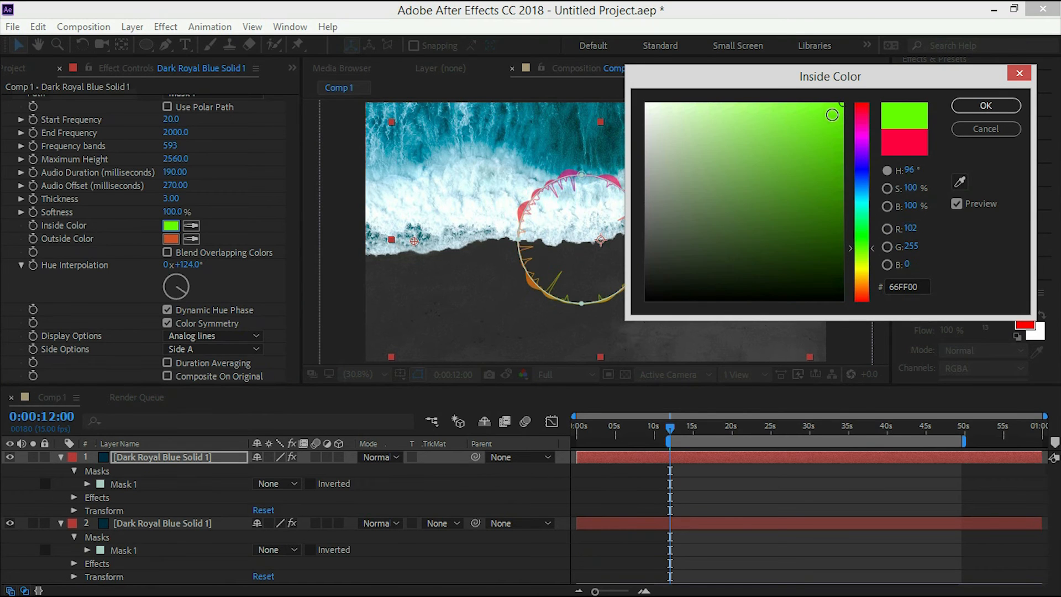
pyautogui.click(986, 105)
# Change the duplicate spectrum's Outside Color to bright turquoise and enable Blend Overlapping Colors.
pyautogui.click(171, 239)
pyautogui.moveTo(862, 214)
pyautogui.mouseDown()
pyautogui.moveTo(867, 166)
pyautogui.moveTo(865, 288)
pyautogui.moveTo(869, 196)
pyautogui.mouseUp()
pyautogui.click(801, 135)
pyautogui.click(986, 105)
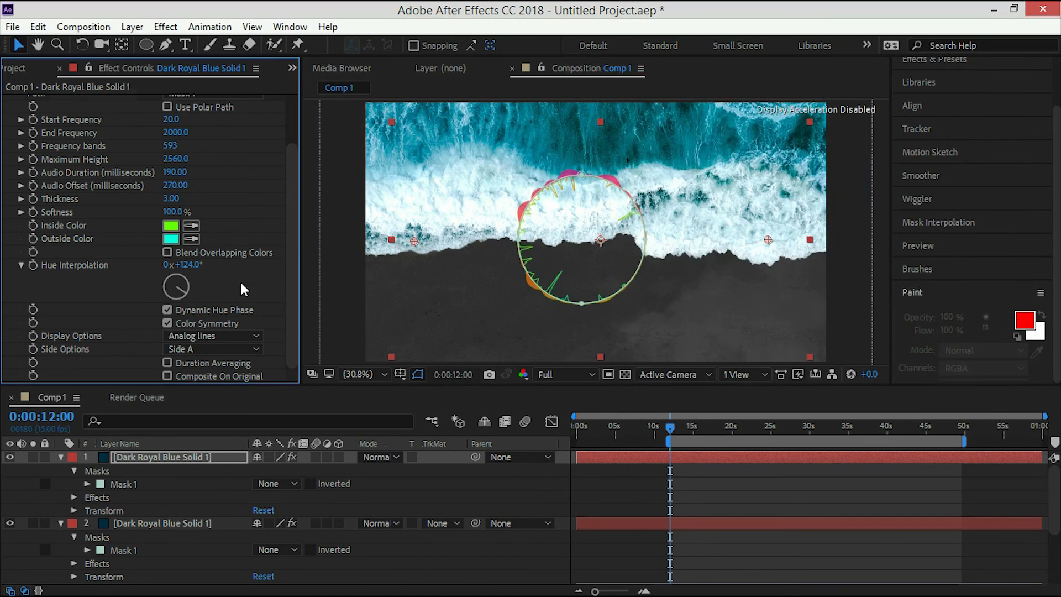
pyautogui.click(165, 252)
# Scrub the timeline to check the layered spectrum and collapse both Dark Royal Blue Solid 1 layers.
pyautogui.moveTo(670, 429); pyautogui.dragTo(718, 433)
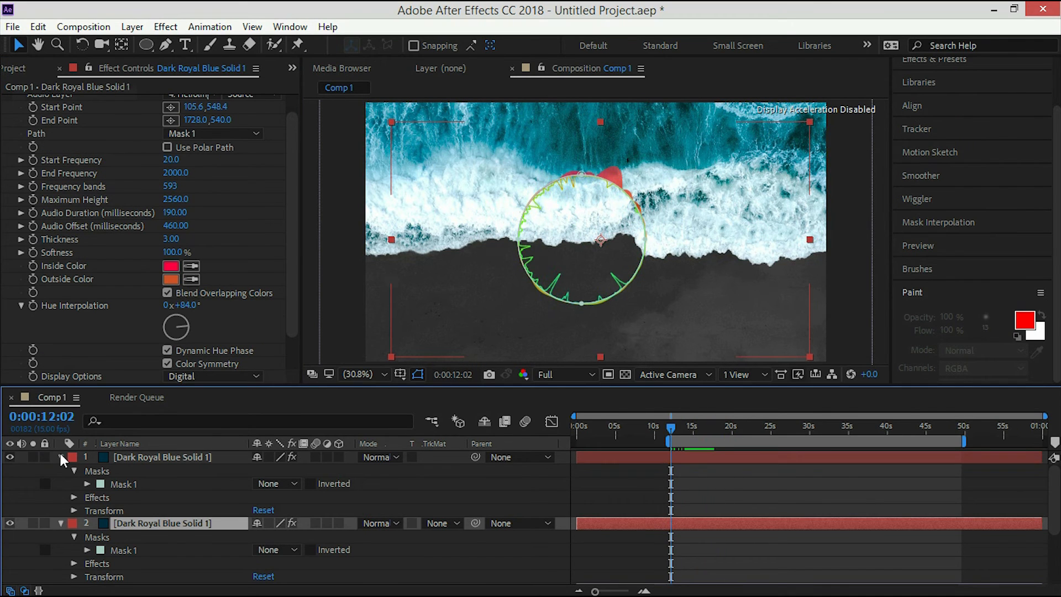
pyautogui.click(61, 456)
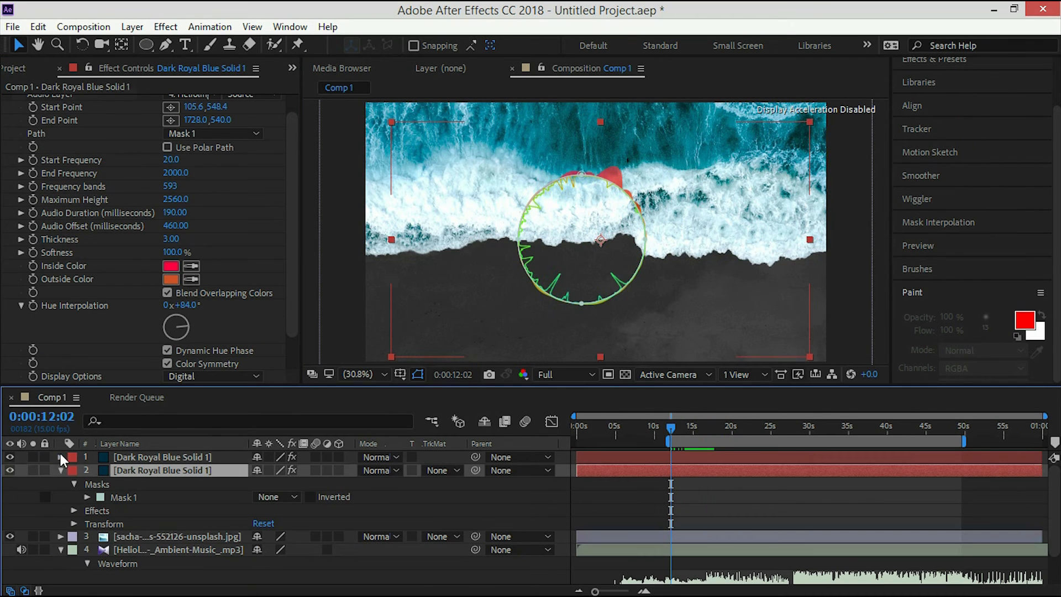
pyautogui.click(59, 470)
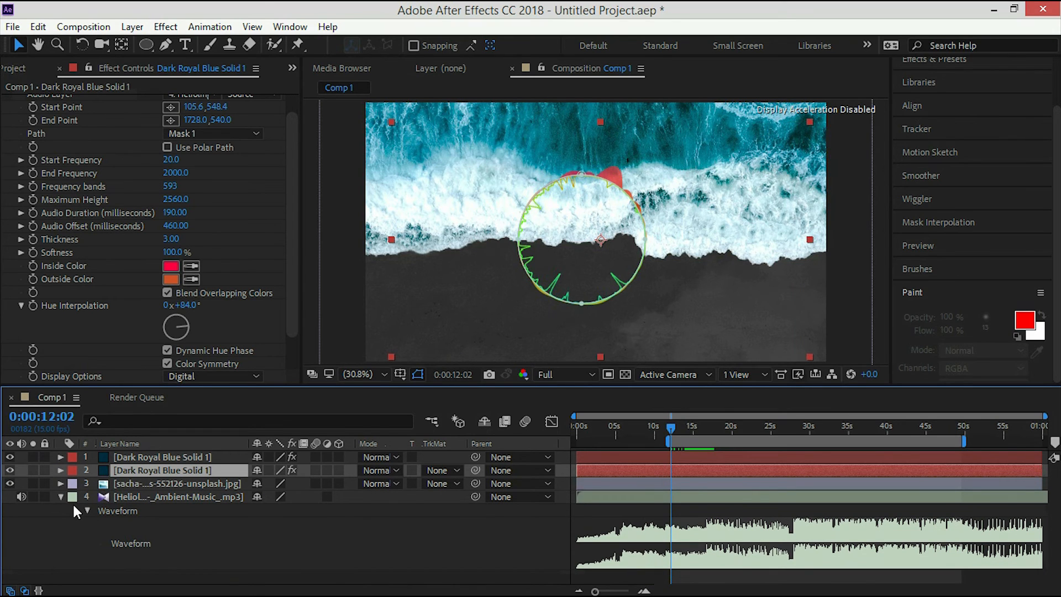
# Add Comp 1 to the render queue for export.
pyautogui.click(11, 28)
pyautogui.moveTo(90, 248)
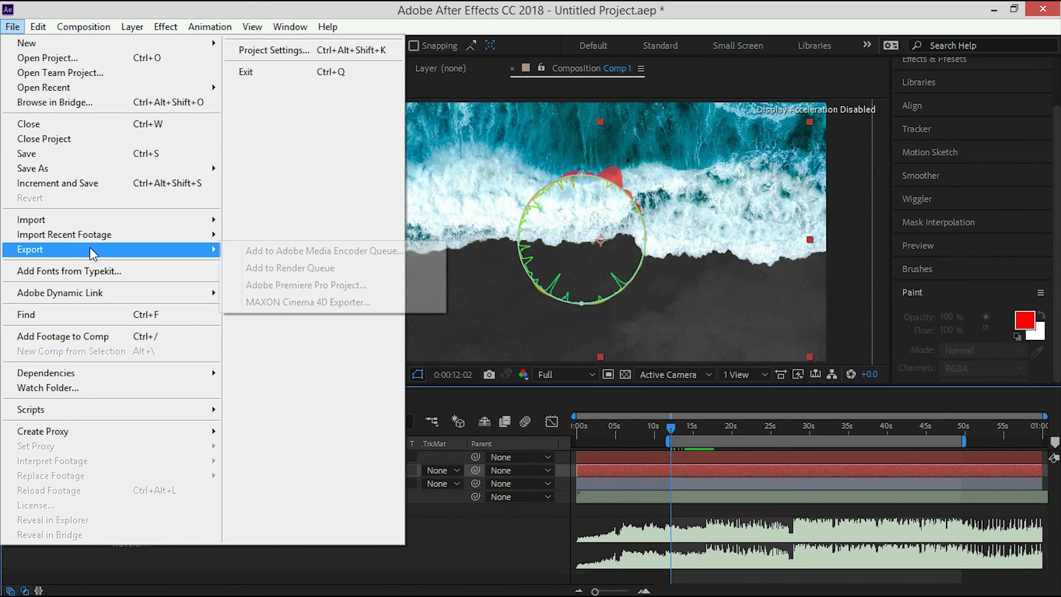
pyautogui.click(314, 269)
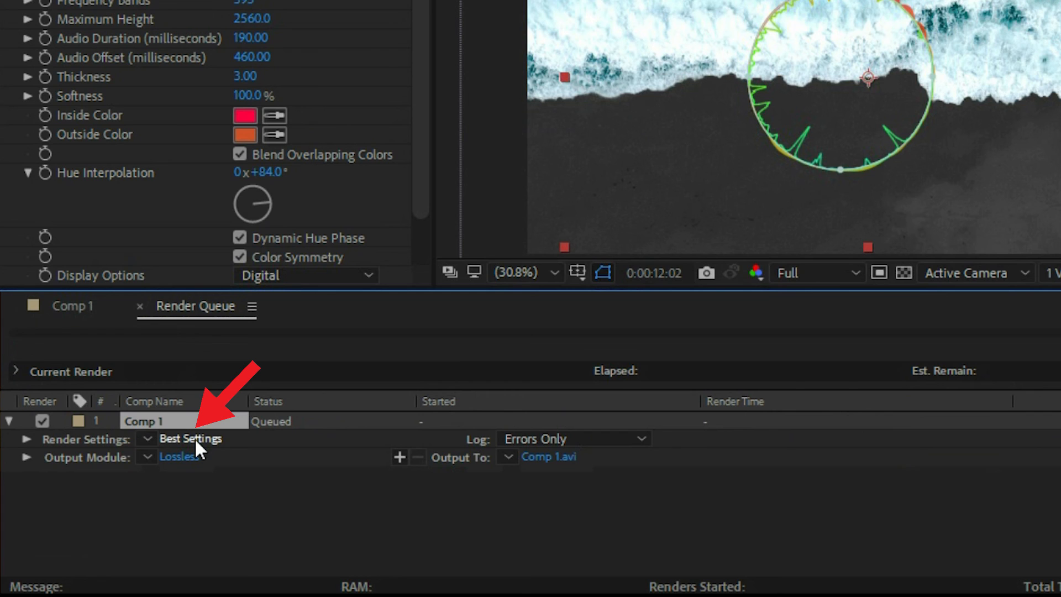
# Confirm the render settings with the time span on Work Area Only and accept AVI as the output module format.
pyautogui.click(194, 438)
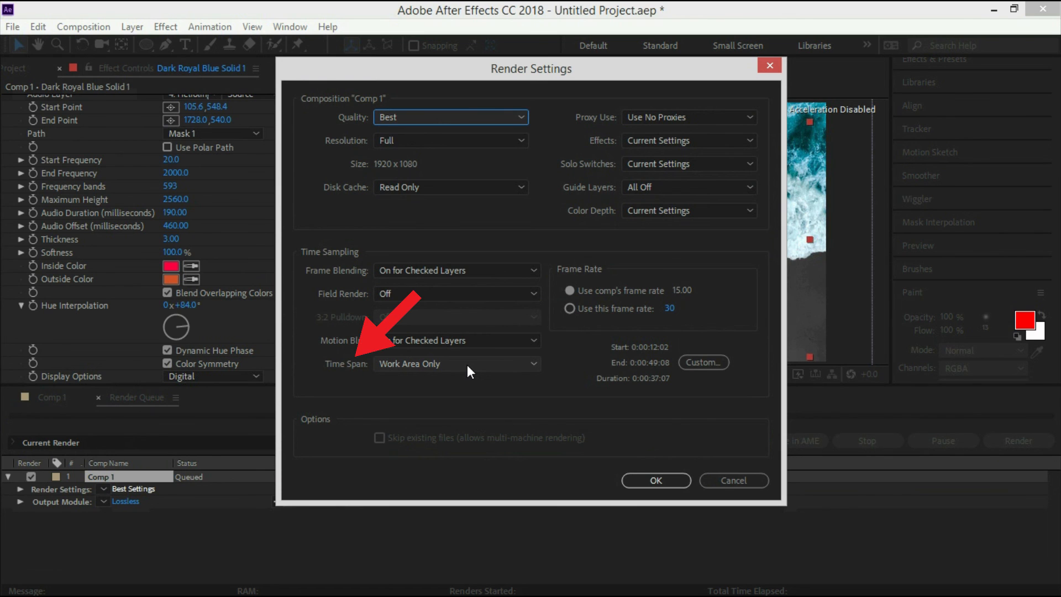
pyautogui.click(466, 365)
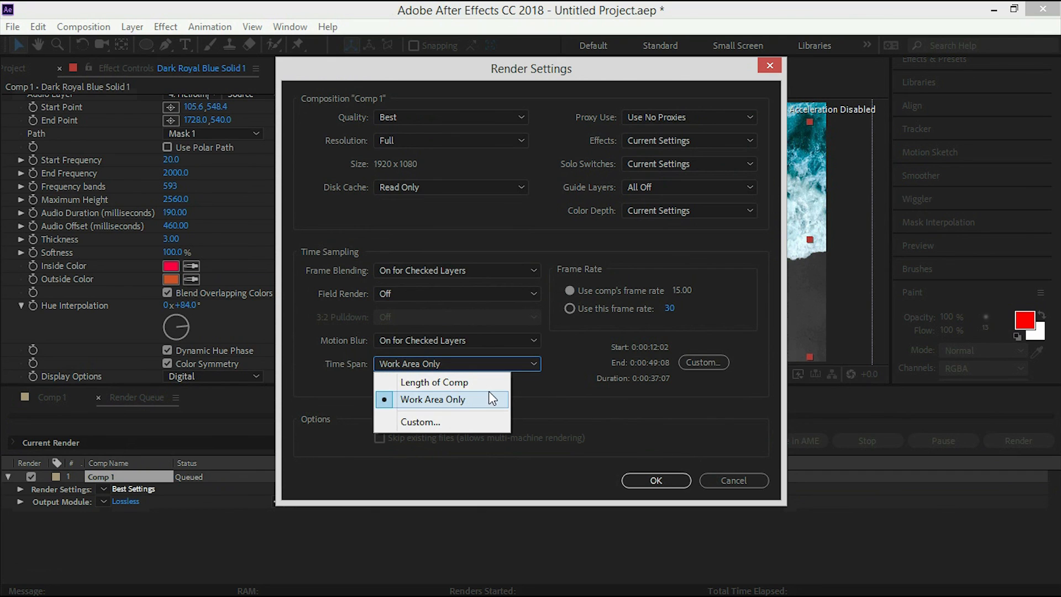
pyautogui.click(540, 399)
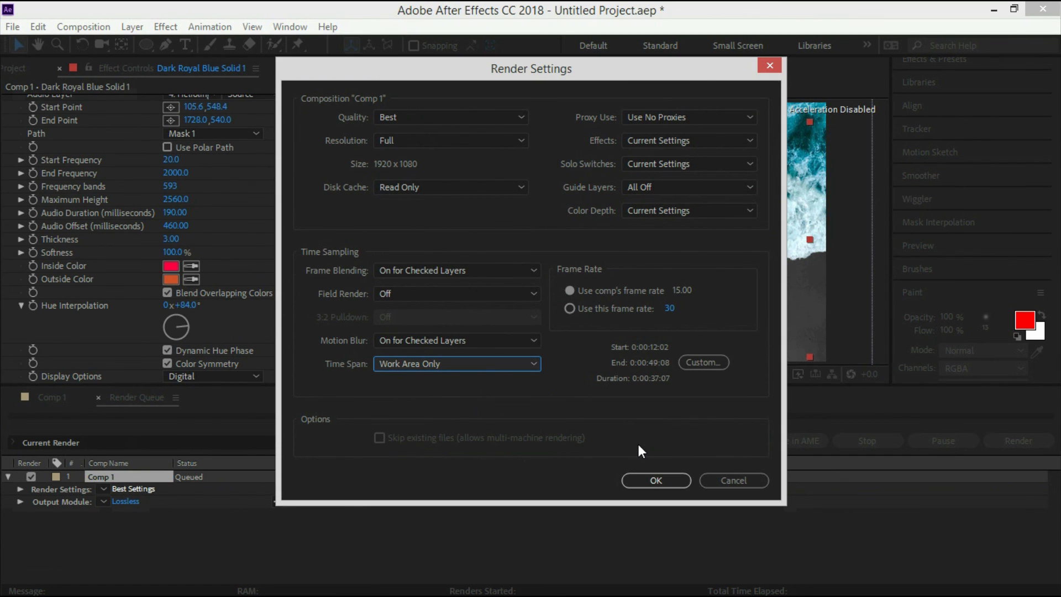
pyautogui.click(656, 479)
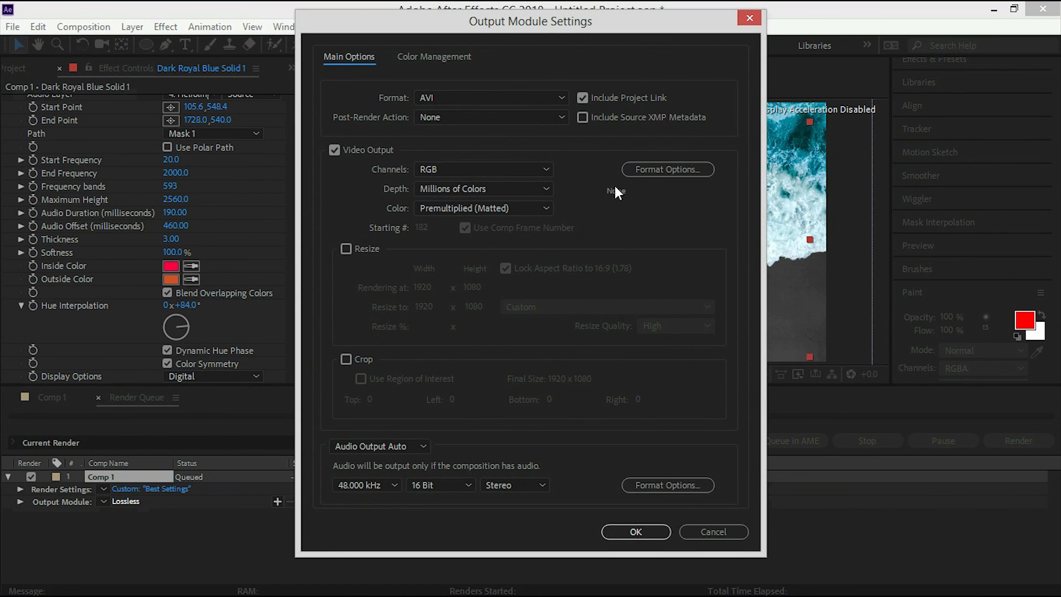
pyautogui.click(641, 532)
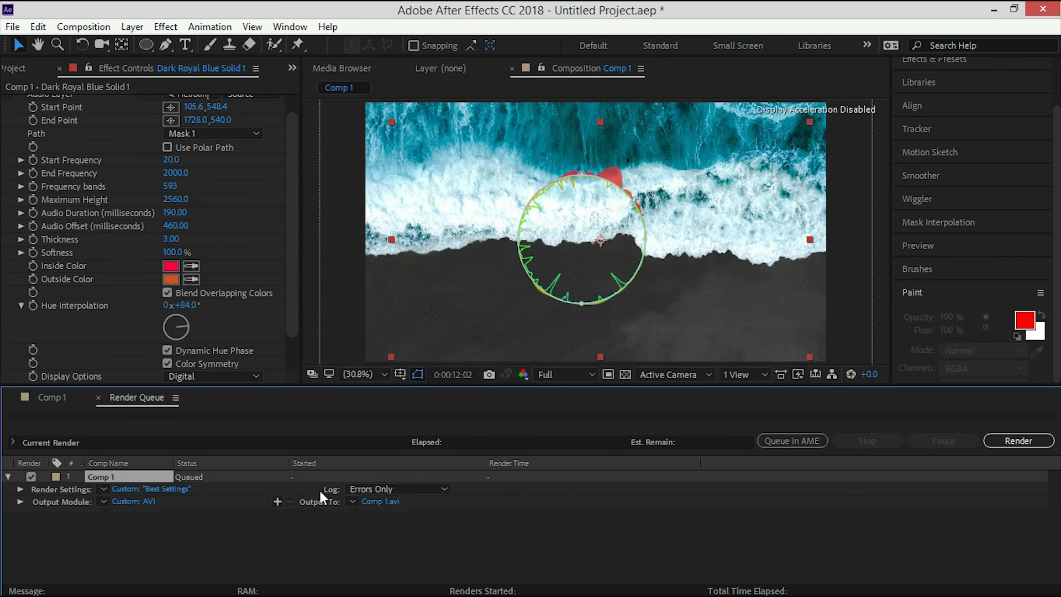
# Name the output movie 1 on the HOME (D:) drive and start rendering Comp 1.
pyautogui.click(379, 499)
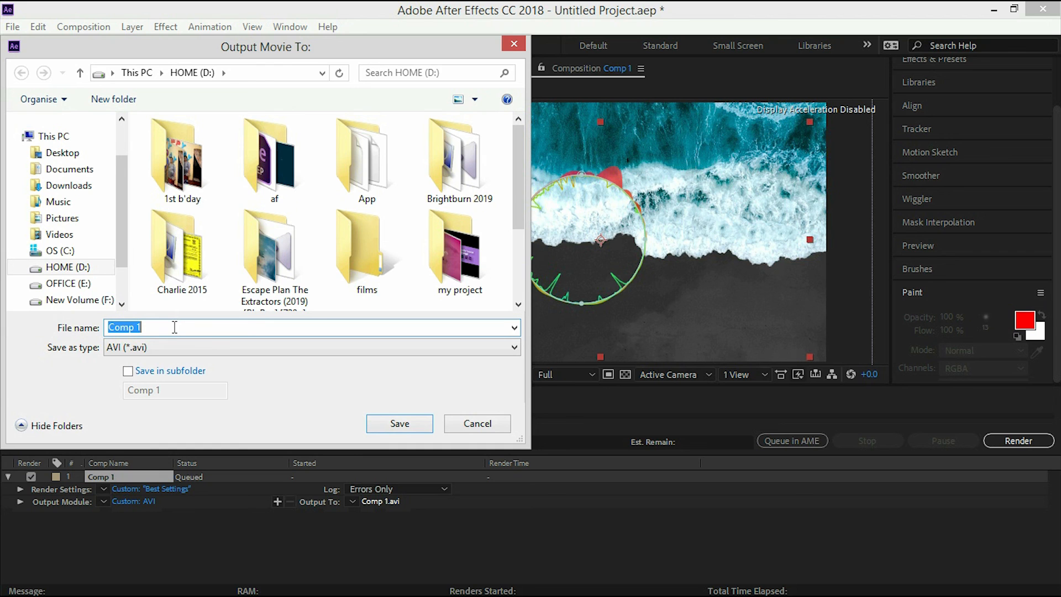
pyautogui.write('1')
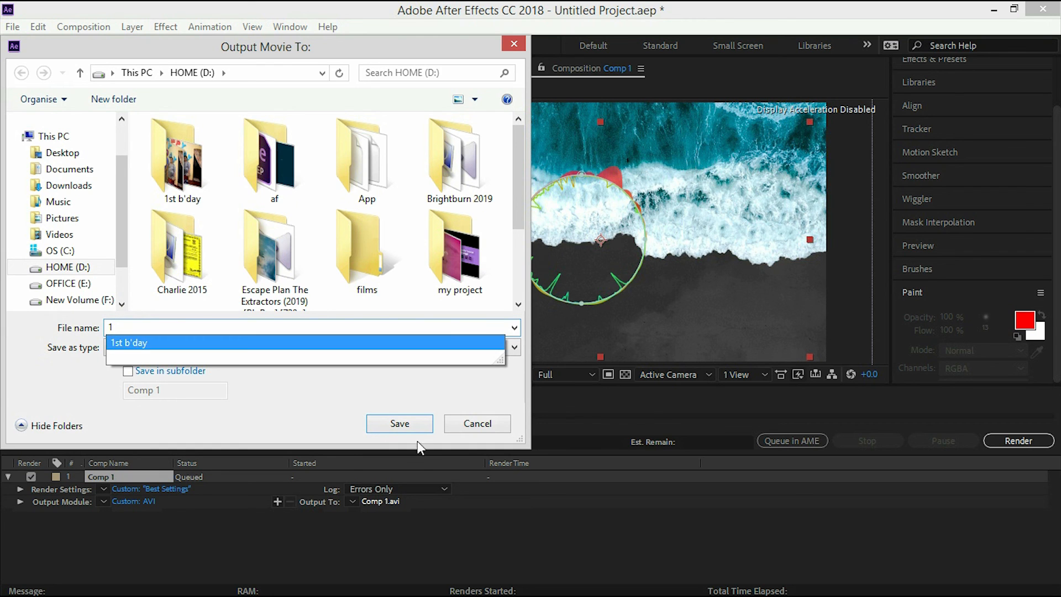
pyautogui.click(395, 423)
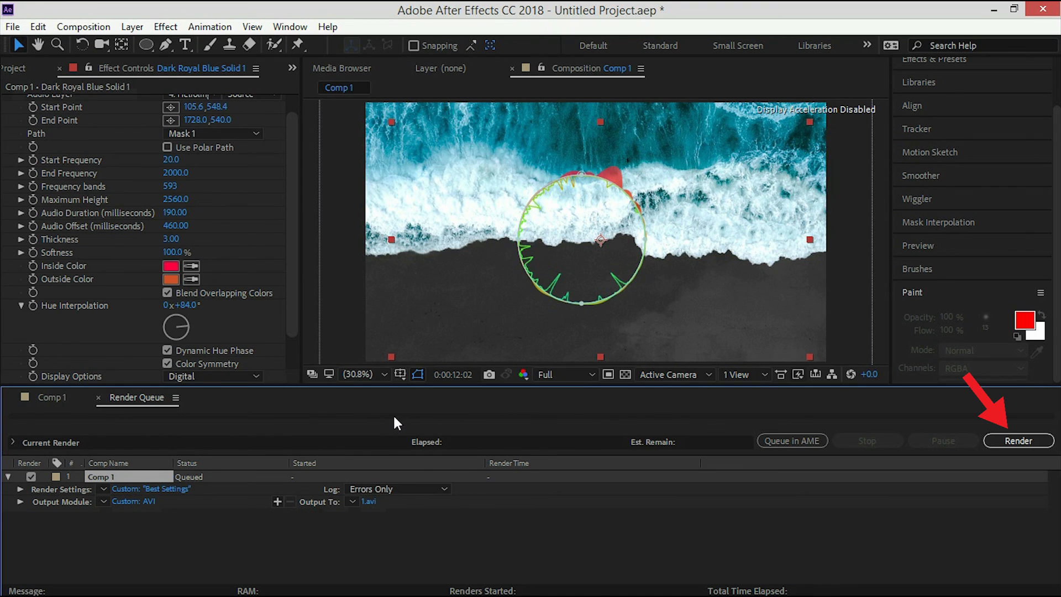
pyautogui.click(1010, 444)
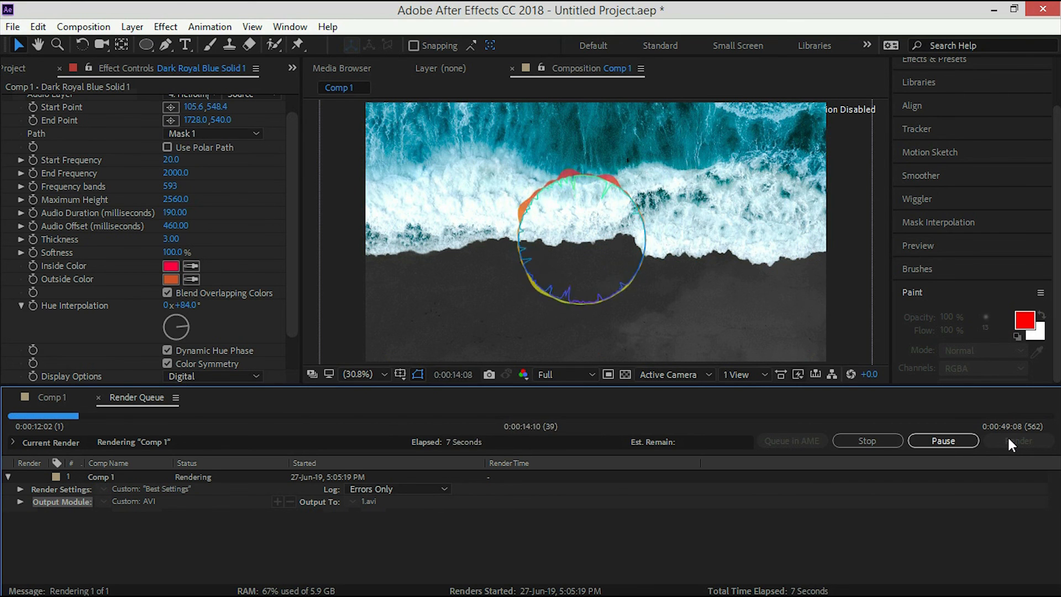